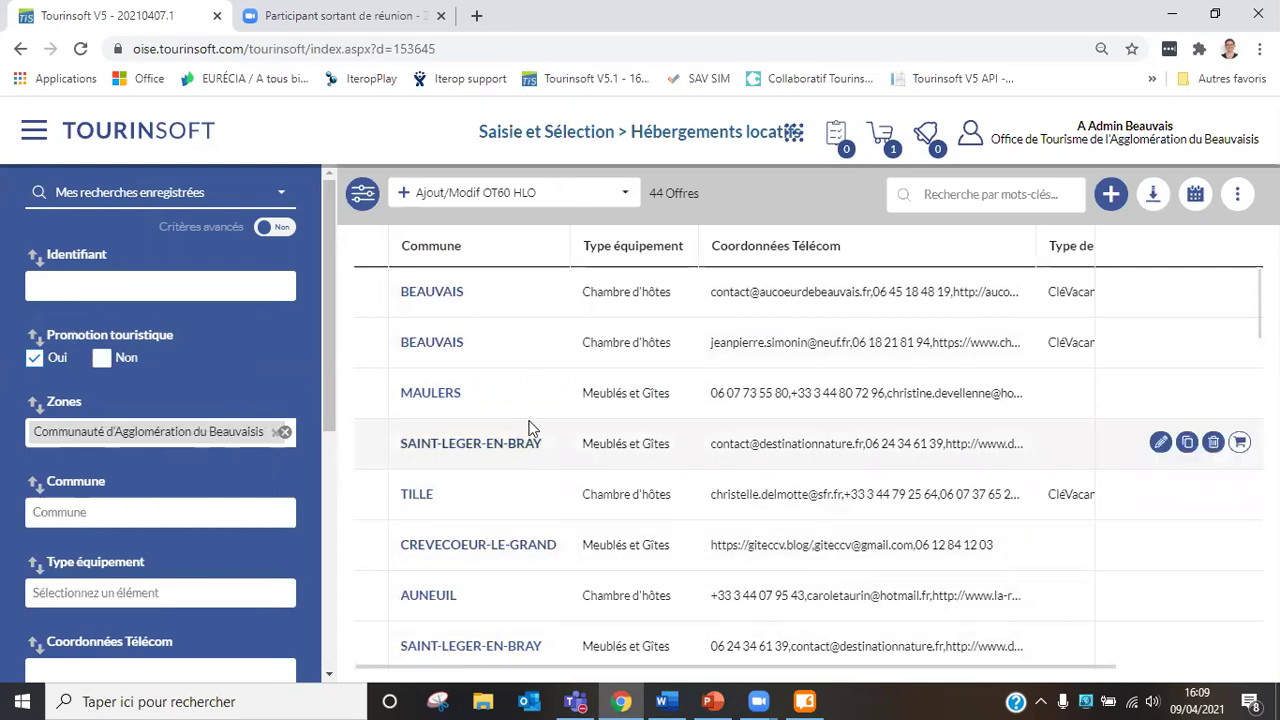
Step: Save the current criteria as a new personal search named "Offres HLO sur mon territoire (zone CAB + promotion tq oui)"
{"action": "left_click", "coordinate": [178, 191]}
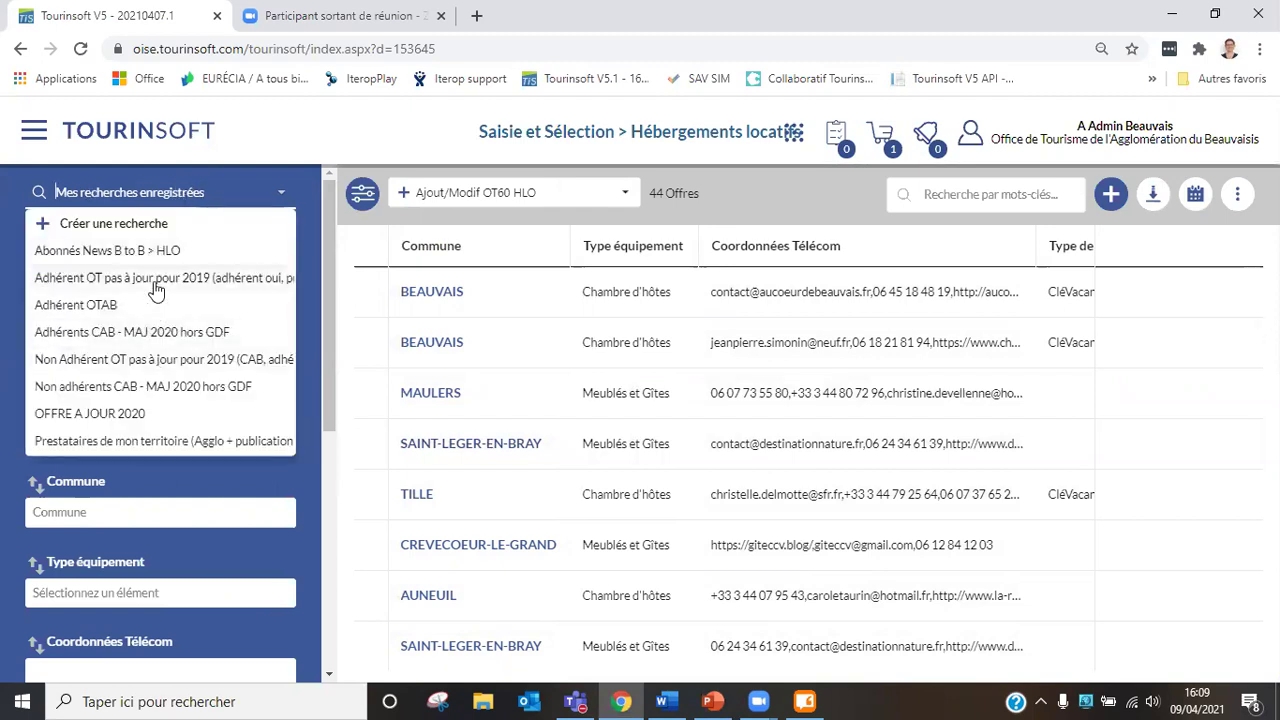
{"action": "left_click", "coordinate": [148, 222]}
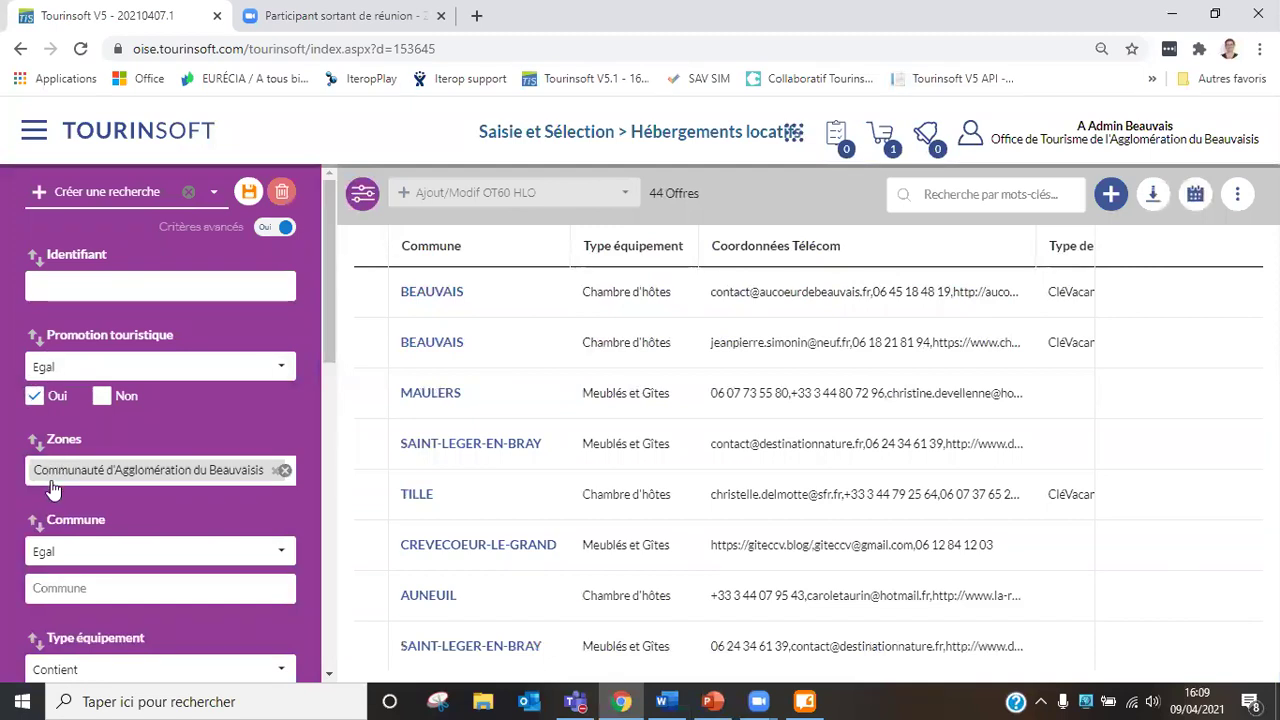
{"action": "left_click", "coordinate": [250, 190]}
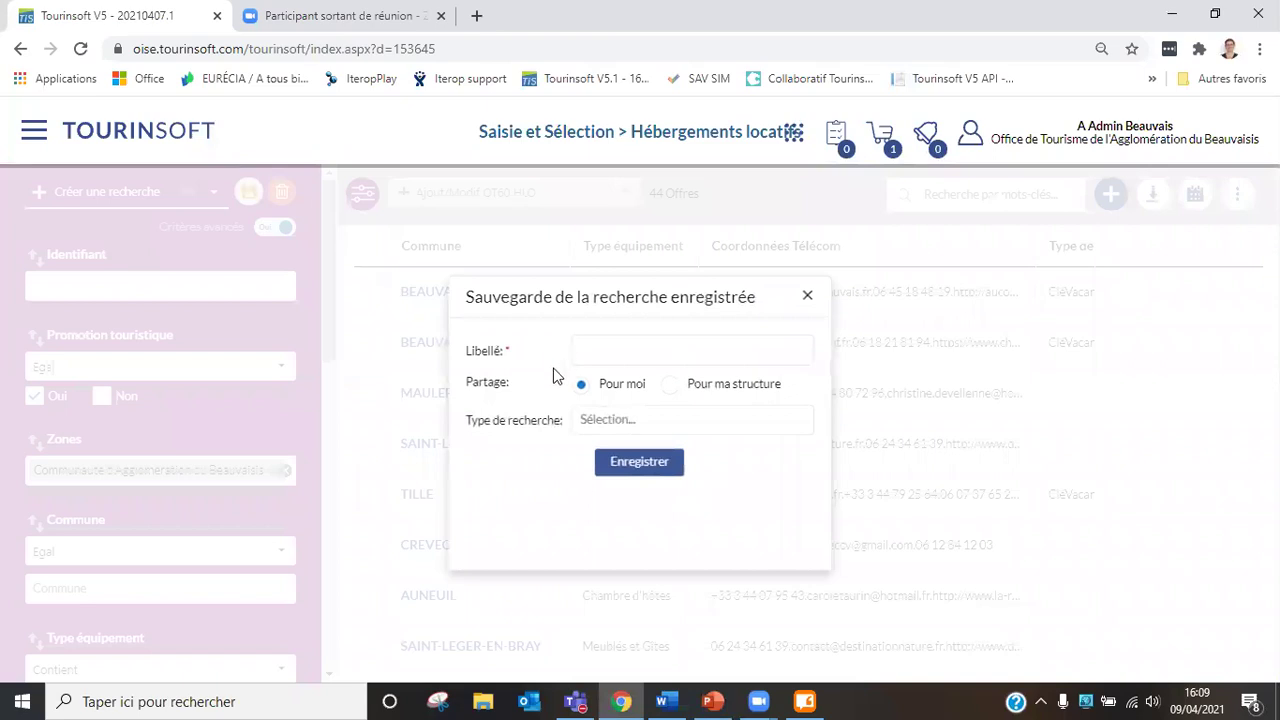
{"action": "left_click", "coordinate": [727, 348]}
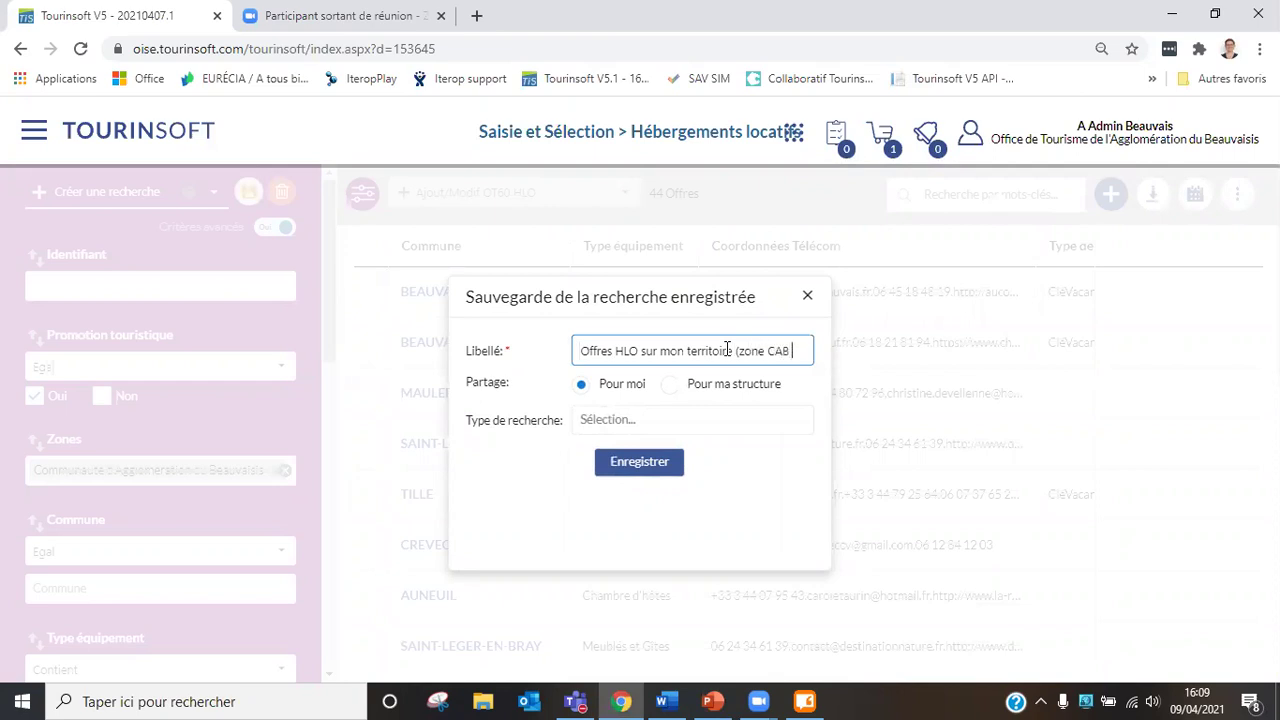
{"action": "type", "text": "pr"}
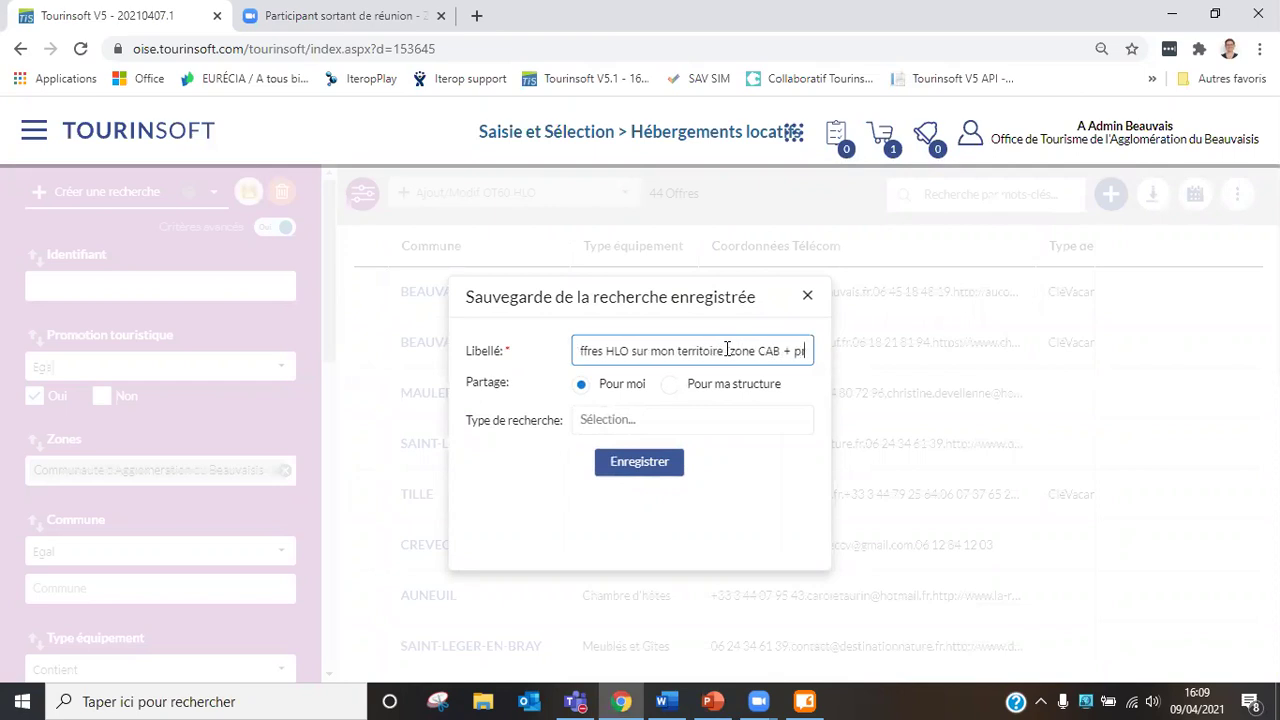
{"action": "type", "text": "omotion ("}
{"action": "type", "text": "q oui"}
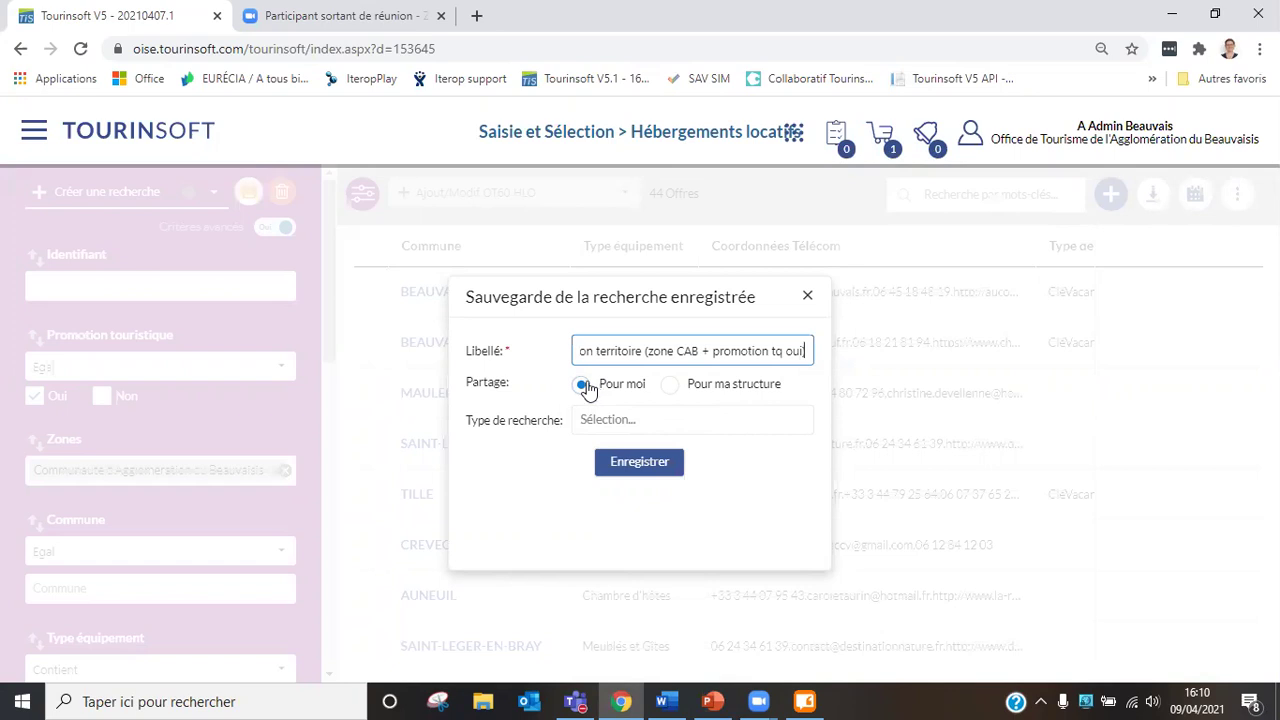
{"action": "left_click", "coordinate": [1162, 137]}
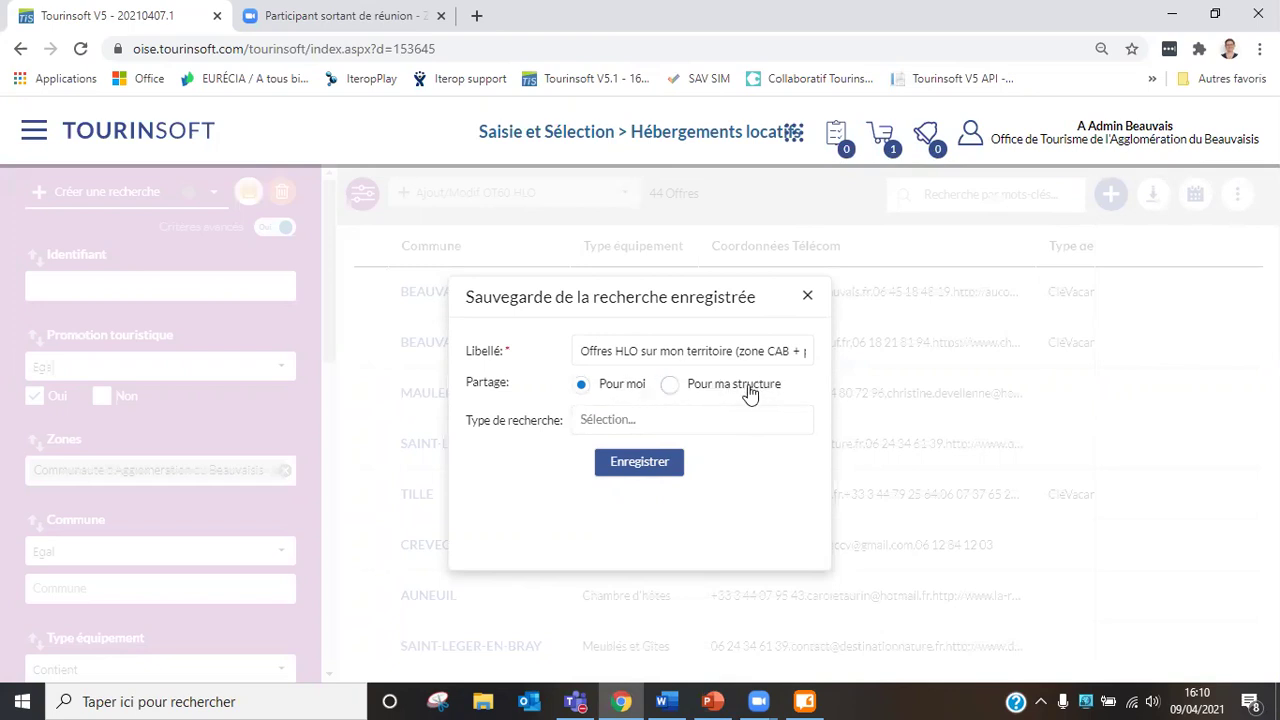
{"action": "left_click", "coordinate": [663, 460]}
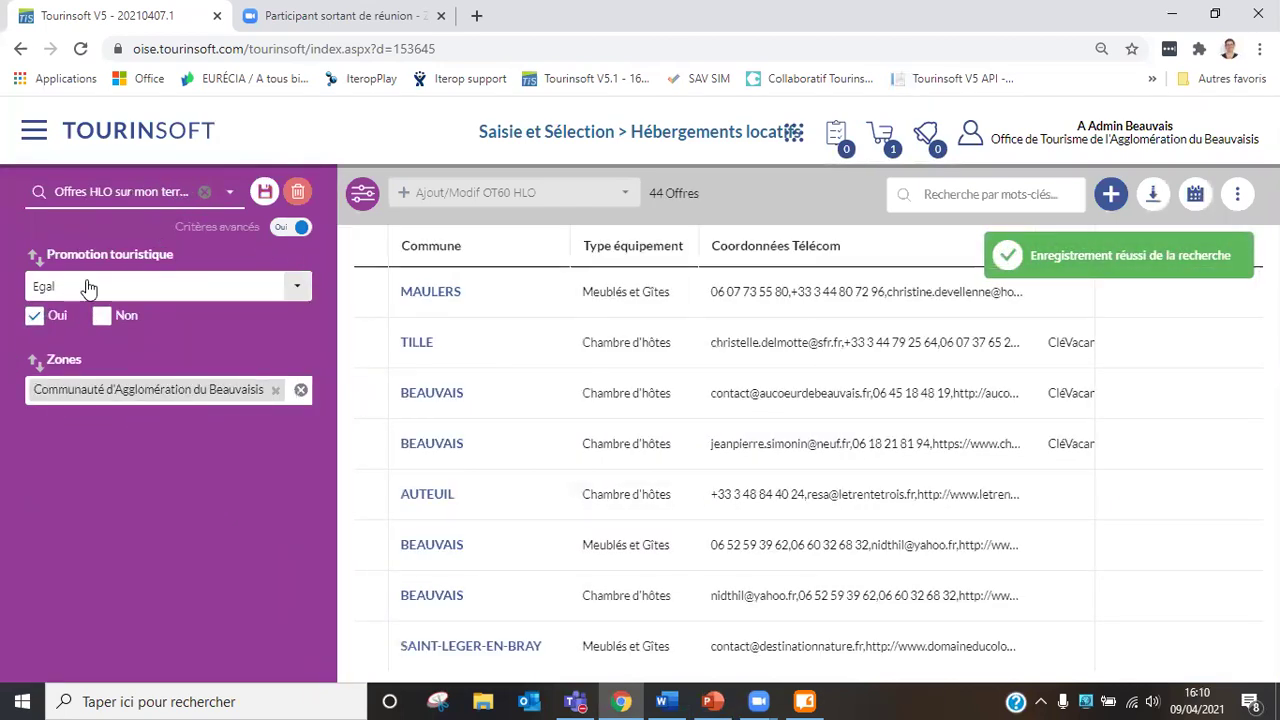
Step: Clear the active search, then load "Offres HLO sur mon territoire (zone CAB + promotion tq oui)" from the saved searches
{"action": "left_click", "coordinate": [205, 192]}
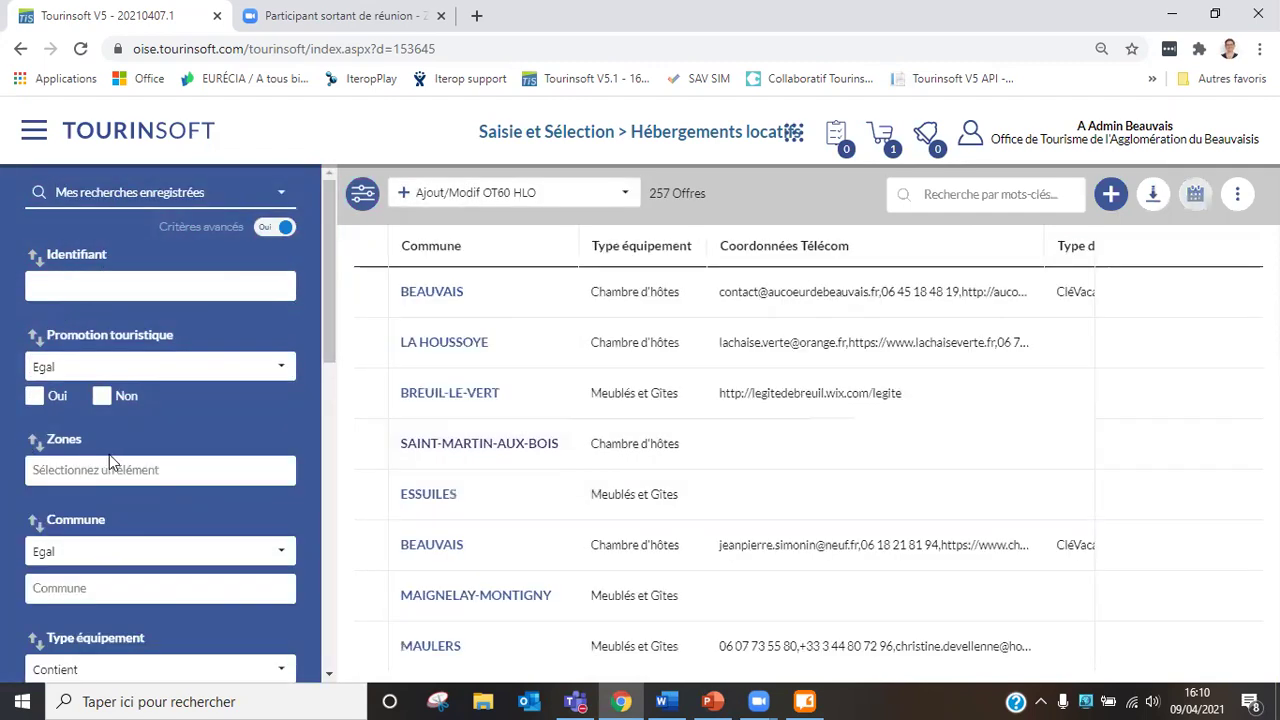
{"action": "left_click", "coordinate": [180, 195]}
{"action": "scroll", "coordinate": [115, 427], "scroll_direction": "down", "scroll_amount": 1}
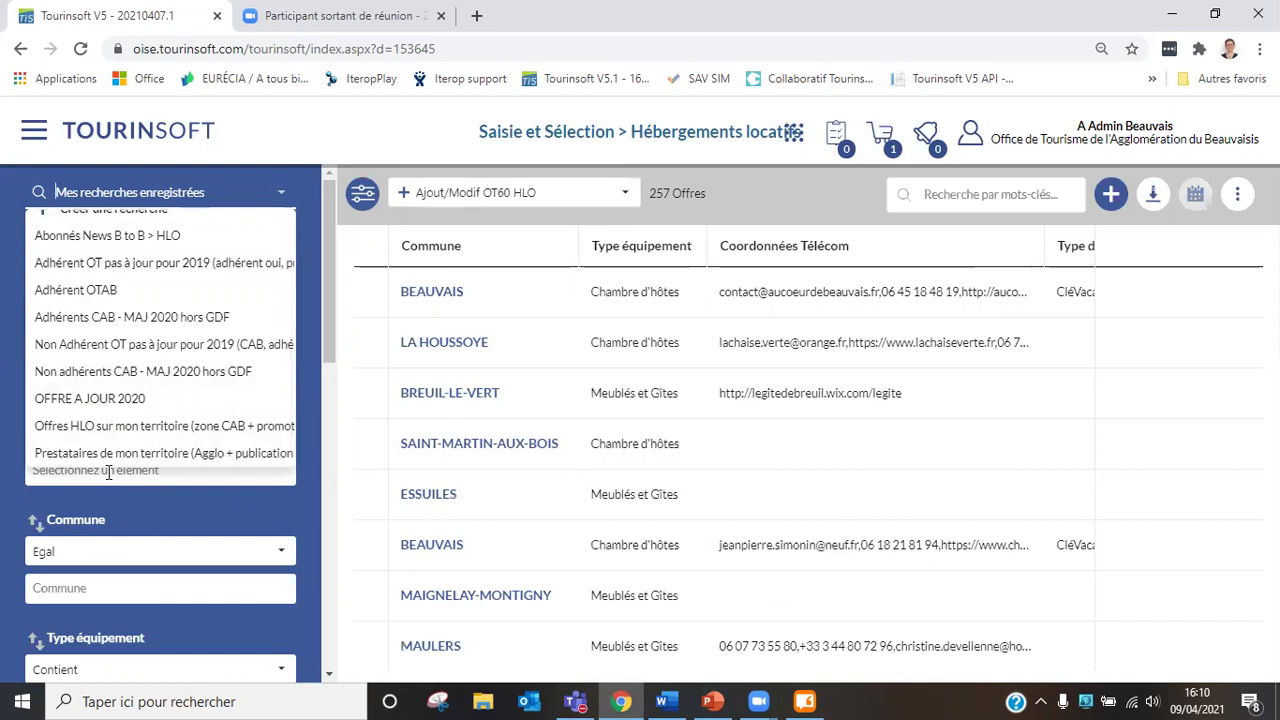
{"action": "left_click", "coordinate": [196, 426]}
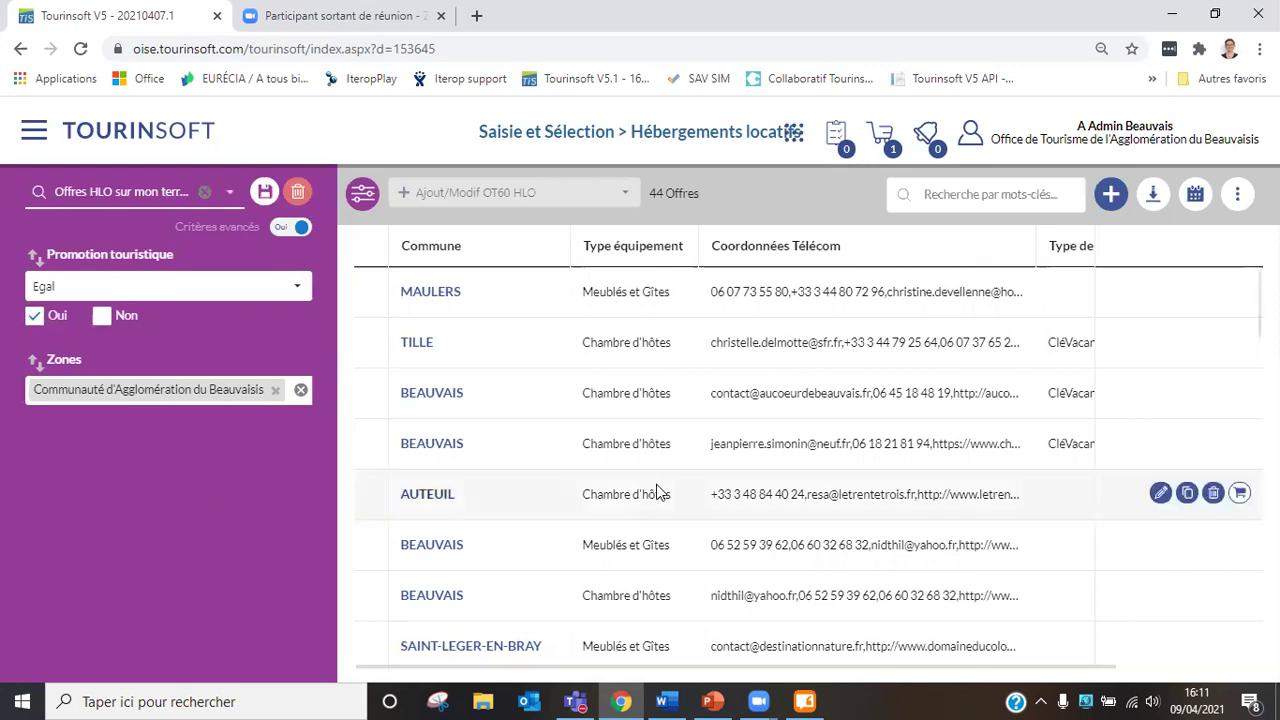
Step: Add the Minimum Euro 2021 column from the Tarifs hlo fields to the offer list and review its values
{"action": "left_click", "coordinate": [1241, 194]}
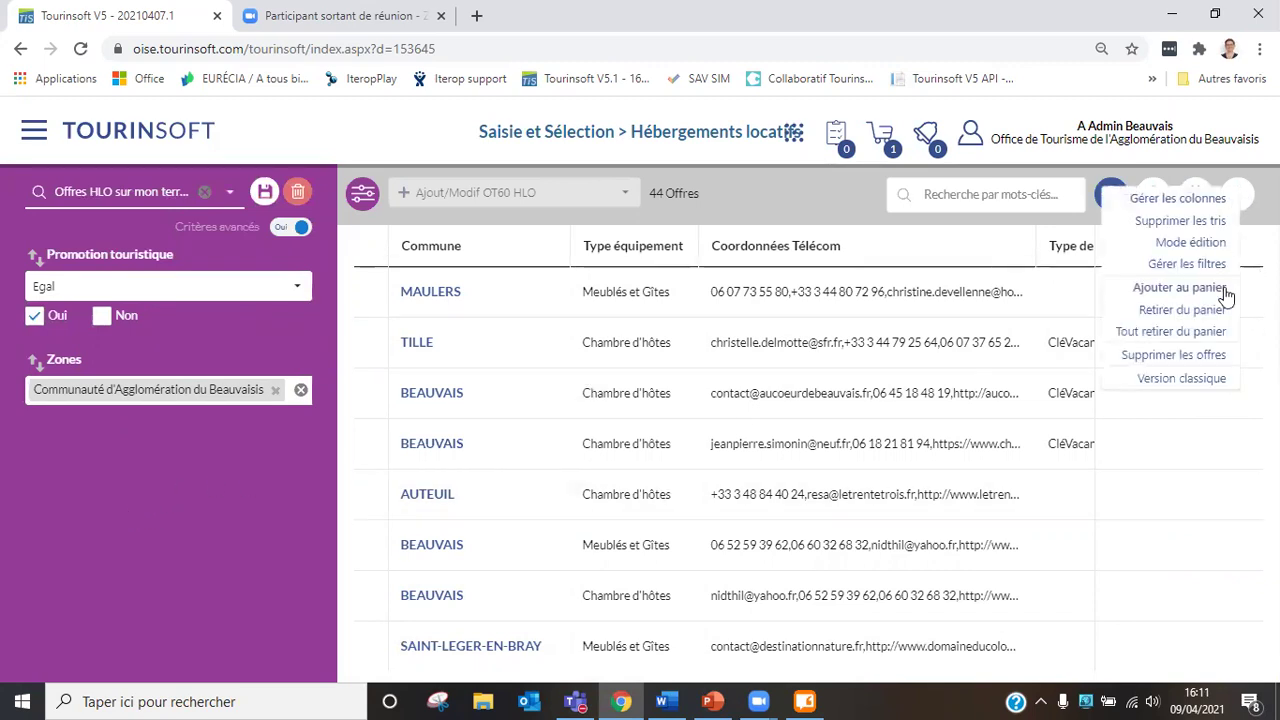
{"action": "left_click", "coordinate": [1205, 199]}
{"action": "scroll", "coordinate": [616, 383], "scroll_direction": "down", "scroll_amount": 2}
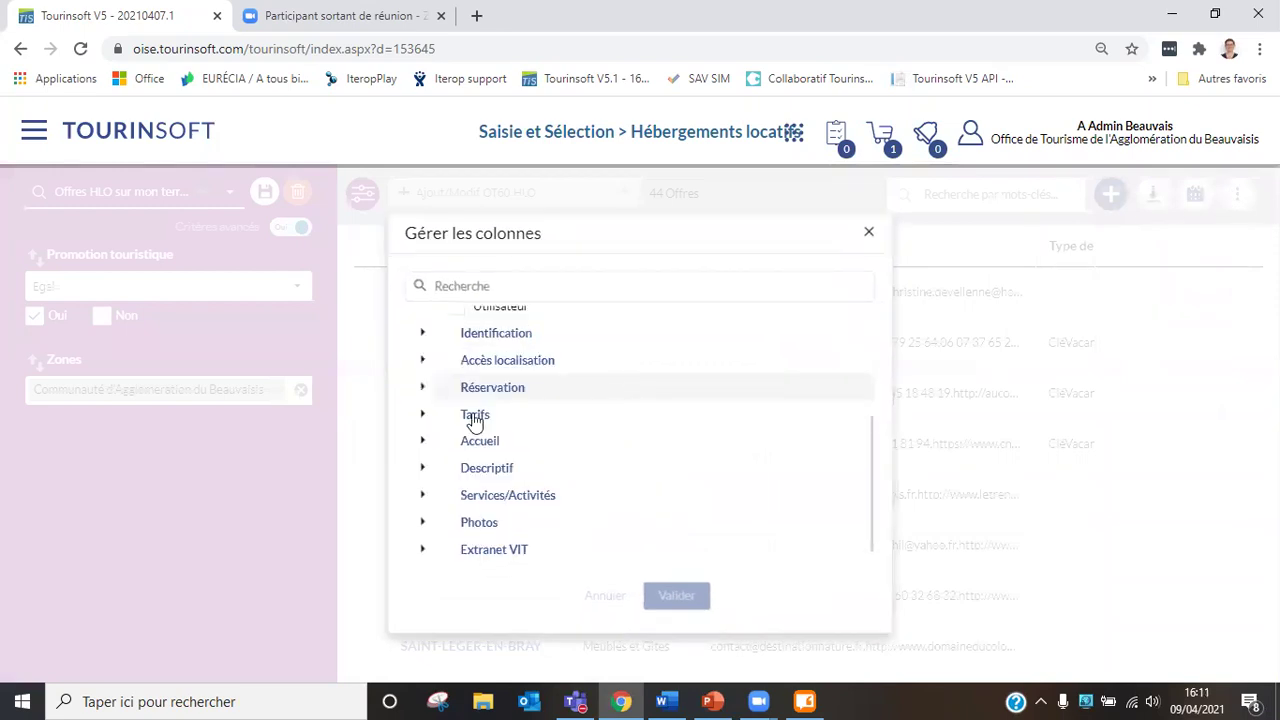
{"action": "left_click", "coordinate": [422, 414]}
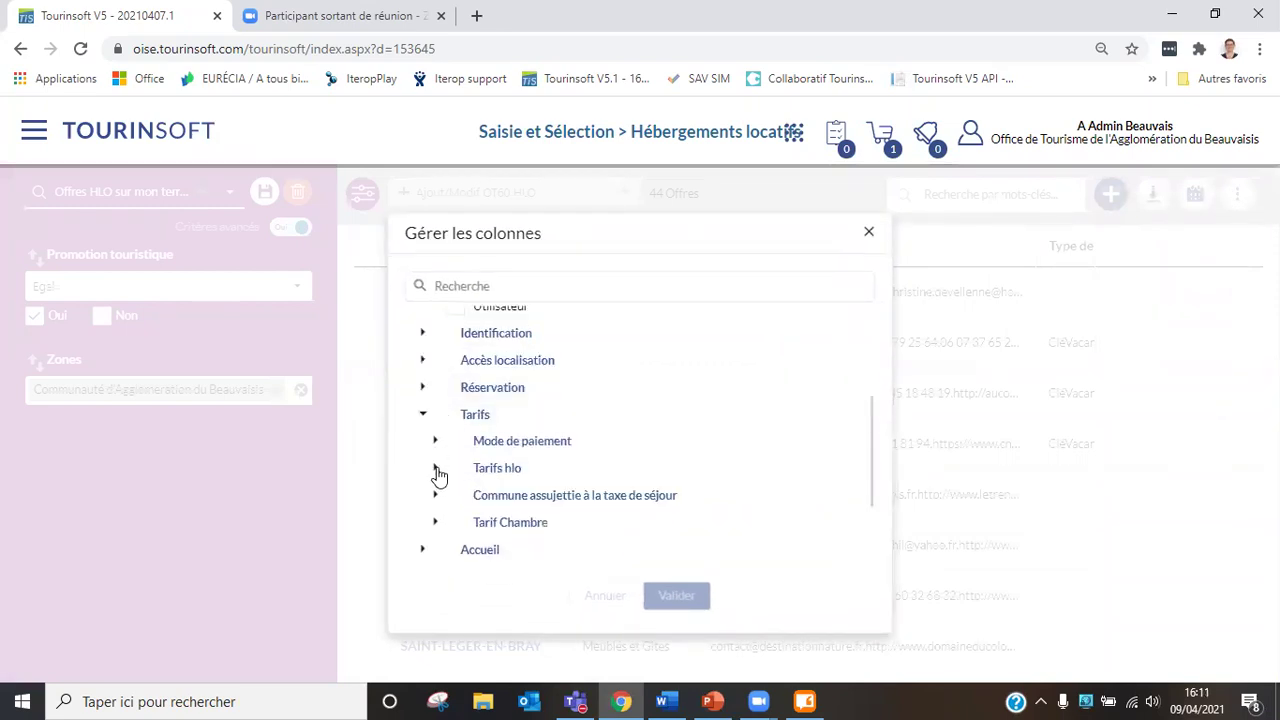
{"action": "left_click", "coordinate": [435, 467]}
{"action": "scroll", "coordinate": [557, 475], "scroll_direction": "down", "scroll_amount": 1}
{"action": "left_click", "coordinate": [469, 449]}
{"action": "left_click", "coordinate": [679, 598]}
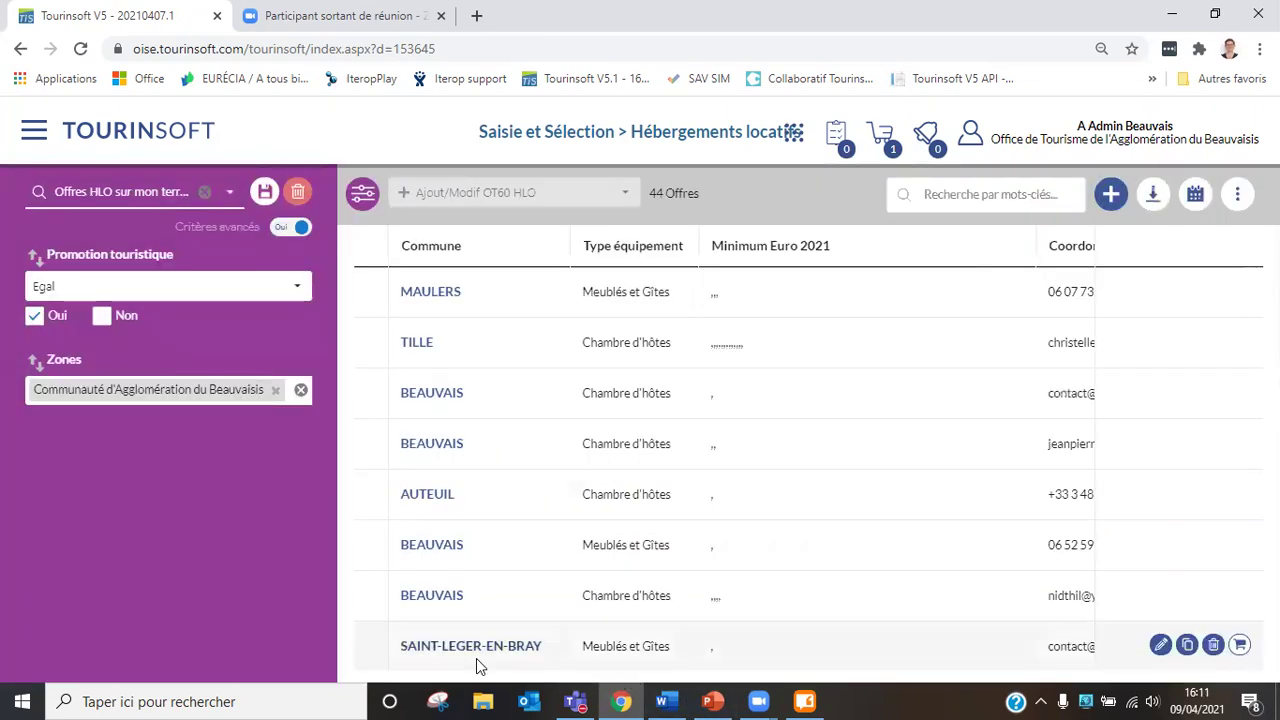
{"action": "left_click_drag", "start_coordinate": [460, 667], "coordinate": [694, 666]}
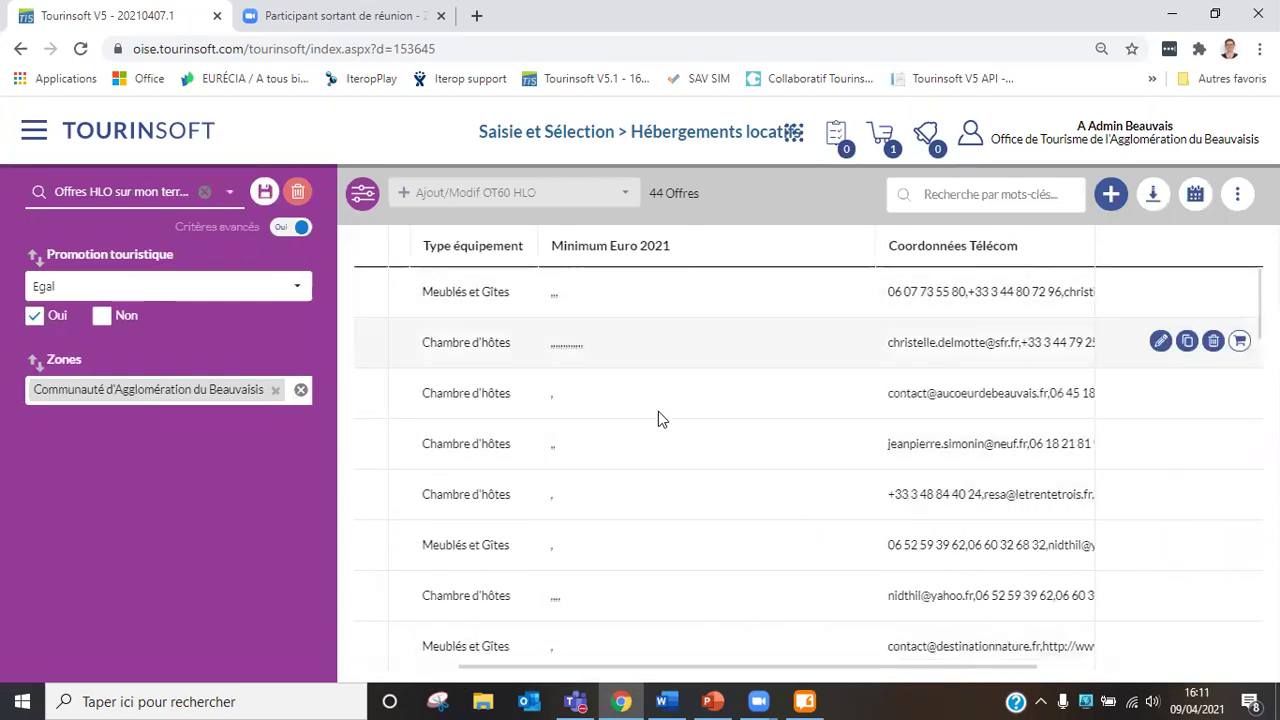
{"action": "scroll", "coordinate": [630, 425], "scroll_direction": "down", "scroll_amount": 10}
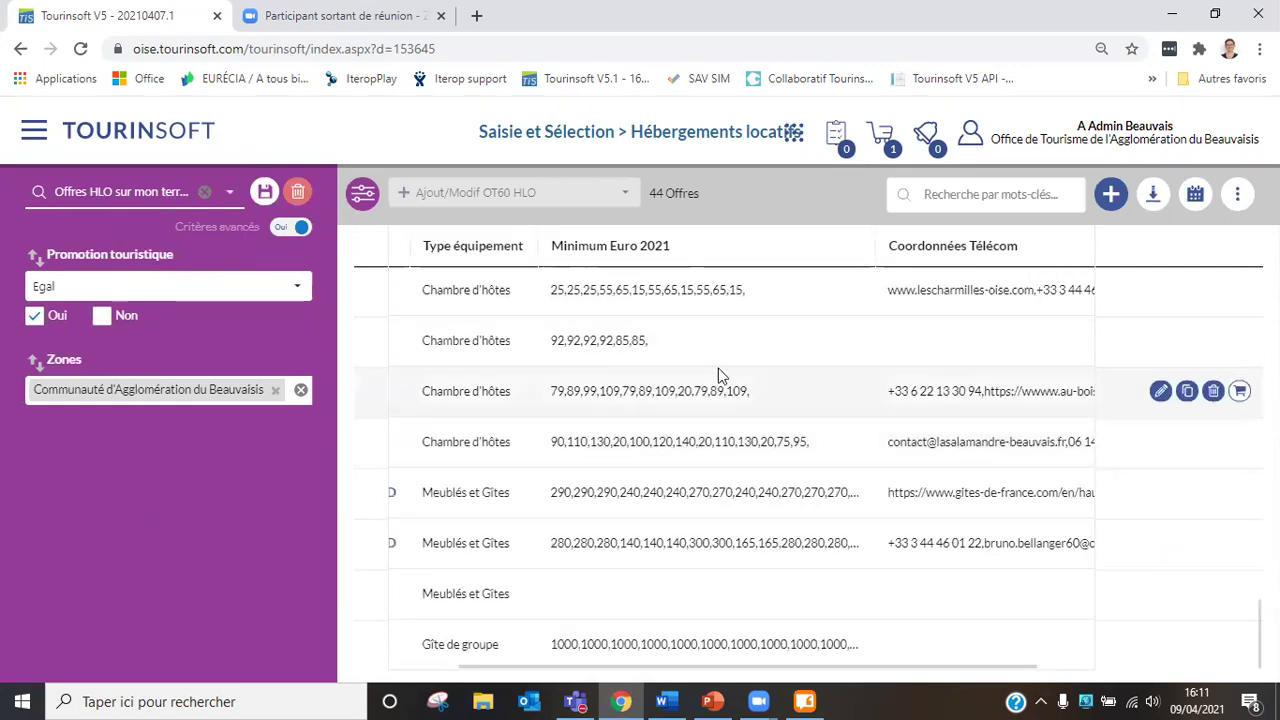
Step: Open the paper edition export and select the personal Hébergements locatifs search "Offres HLO sur mon territoire" as the offers to export
{"action": "left_click", "coordinate": [34, 130]}
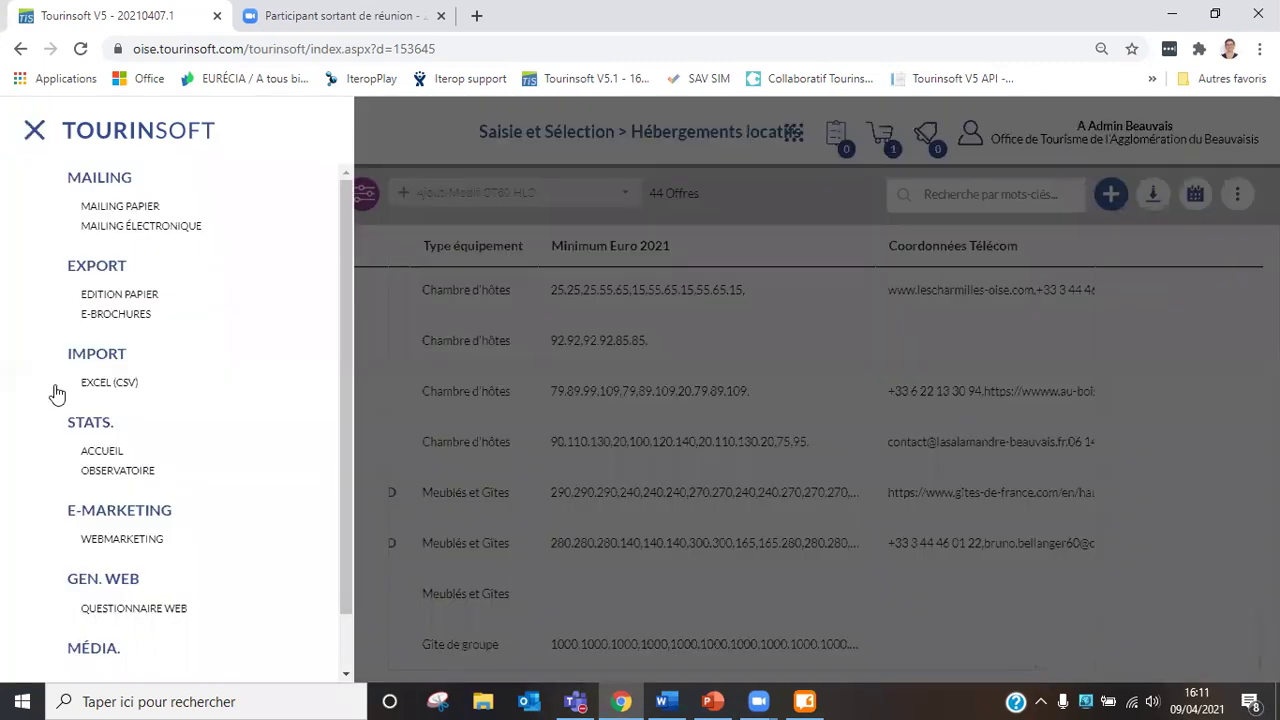
{"action": "left_click", "coordinate": [113, 295]}
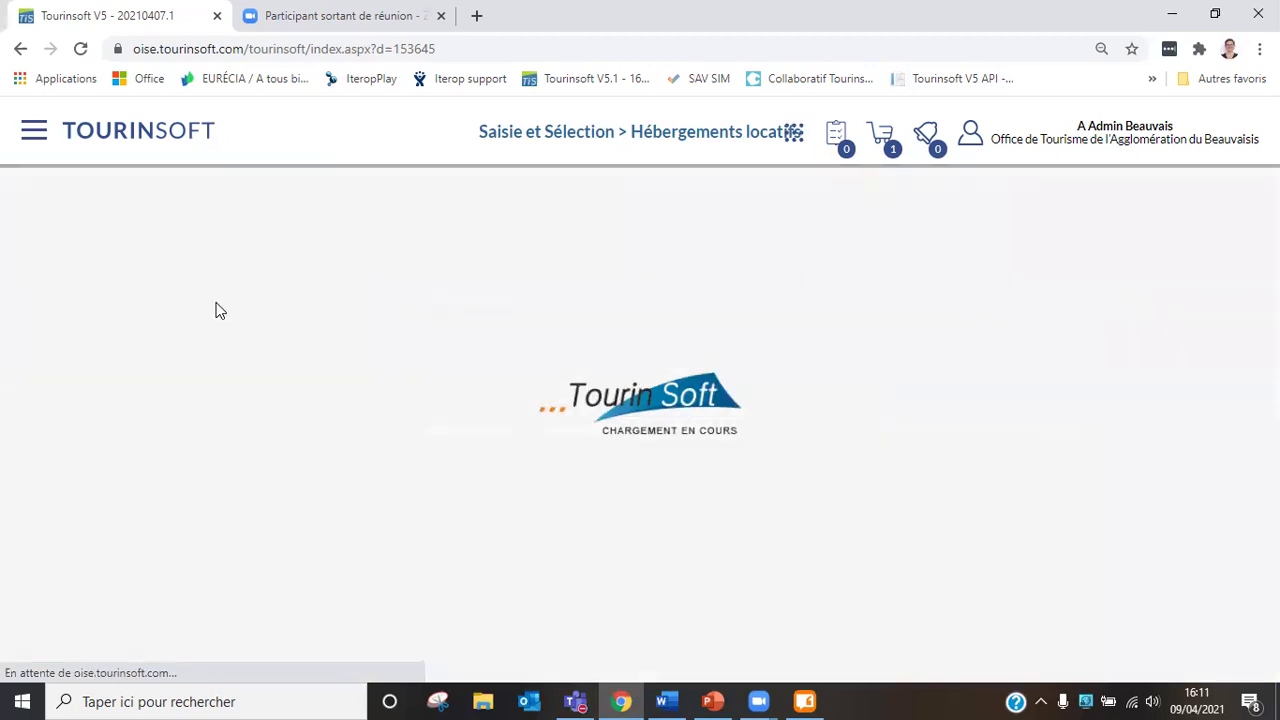
{"action": "scroll", "coordinate": [716, 407], "scroll_direction": "down", "scroll_amount": 4}
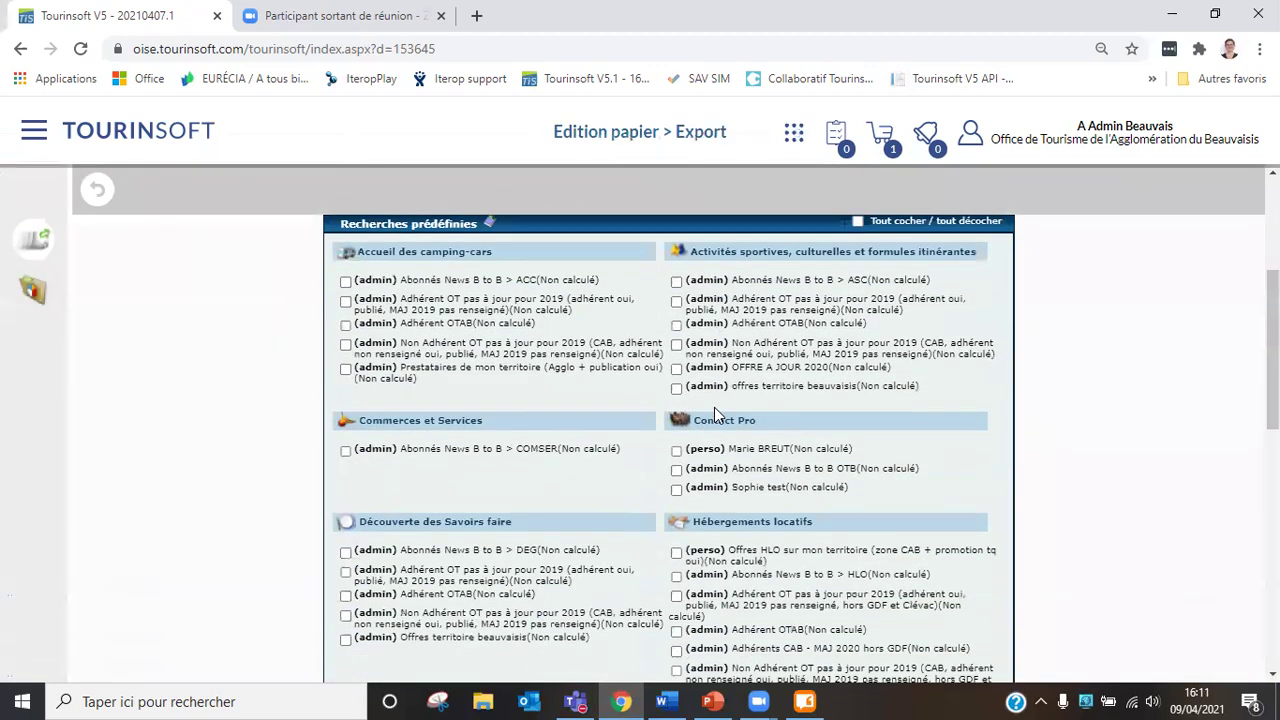
{"action": "scroll", "coordinate": [716, 405], "scroll_direction": "down", "scroll_amount": 2}
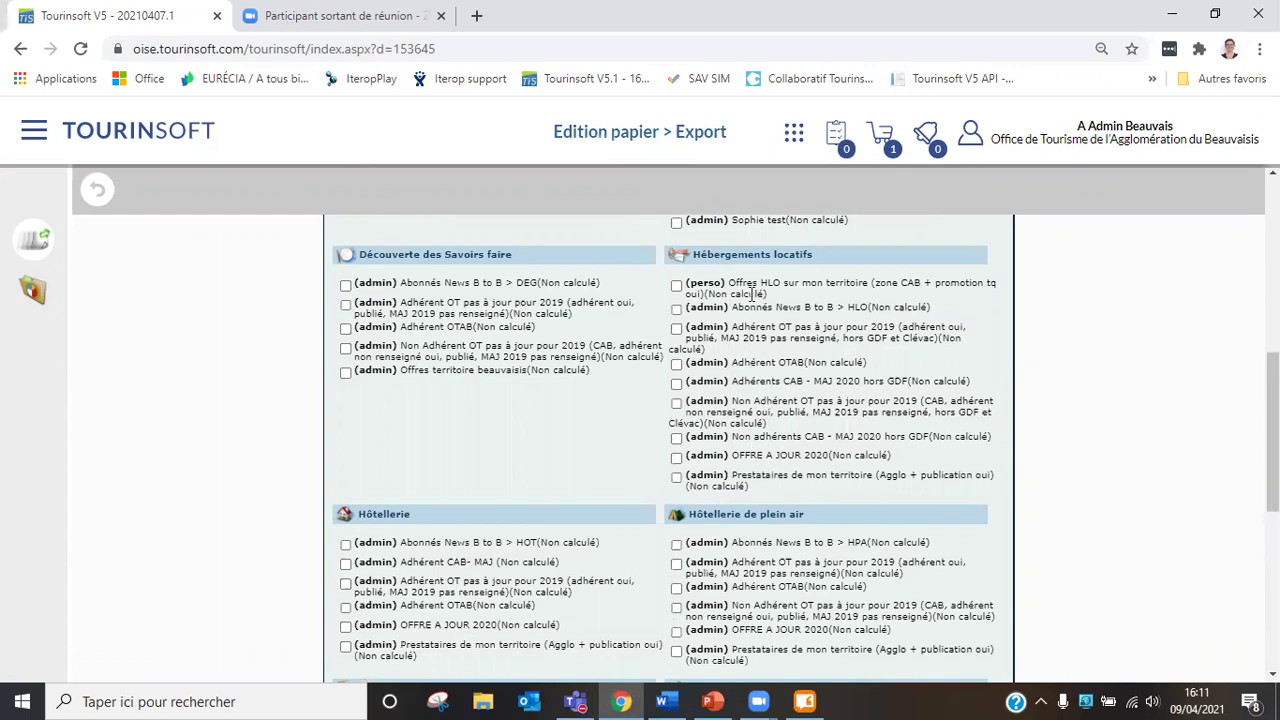
{"action": "left_click", "coordinate": [676, 285]}
{"action": "left_click_drag", "start_coordinate": [789, 301], "coordinate": [719, 286]}
{"action": "scroll", "coordinate": [738, 292], "scroll_direction": "up", "scroll_amount": 5}
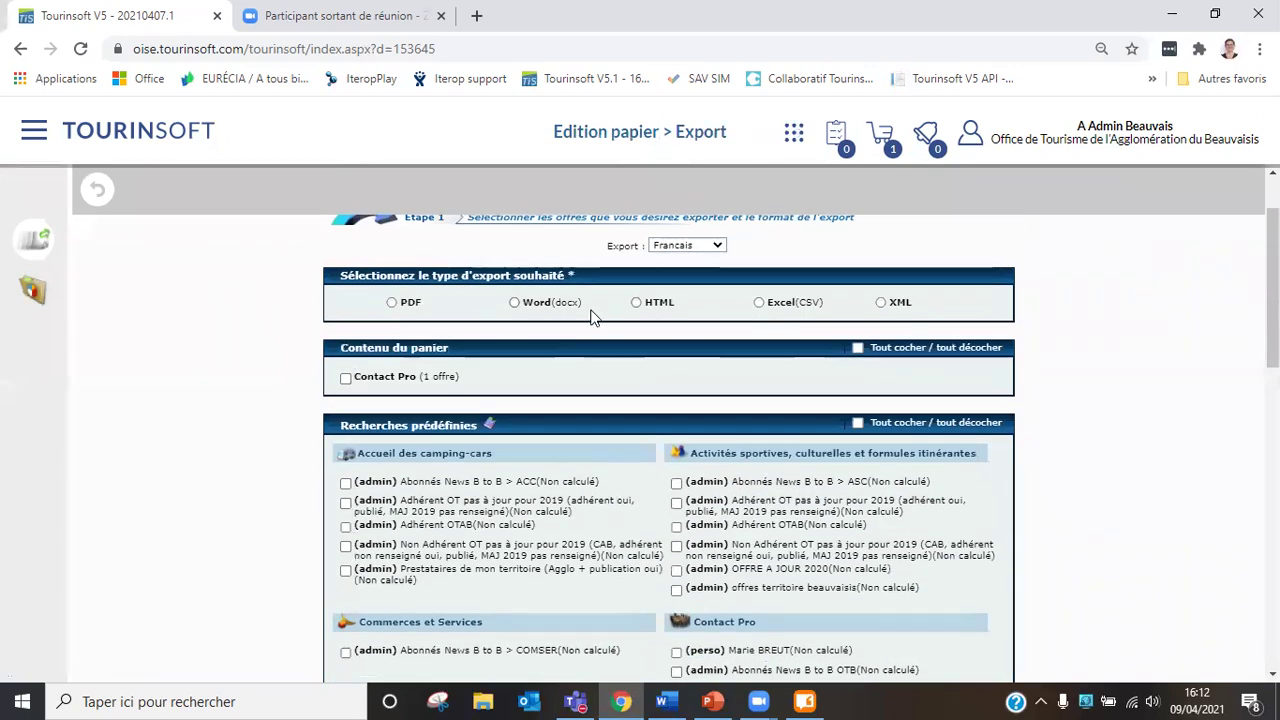
{"action": "scroll", "coordinate": [742, 409], "scroll_direction": "down", "scroll_amount": 5}
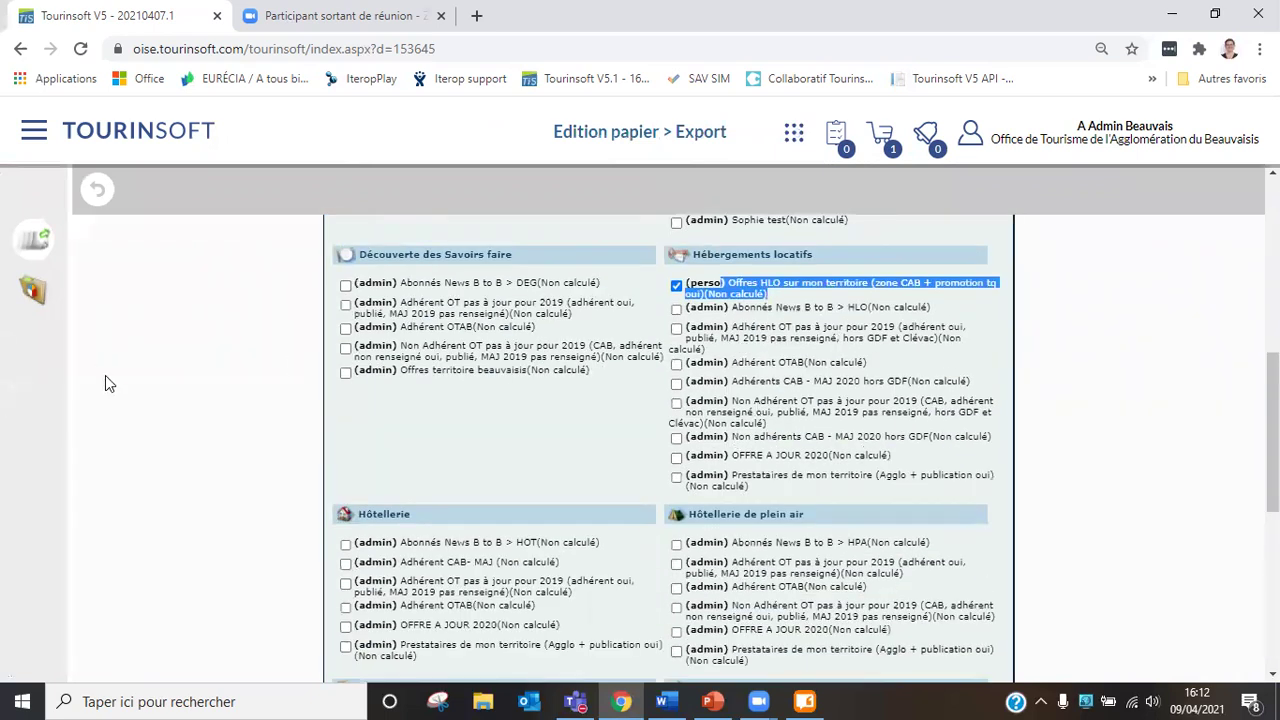
Step: Leave the export page without saving and open the Hébergements locatifs offers from the home page
{"action": "left_click", "coordinate": [34, 130]}
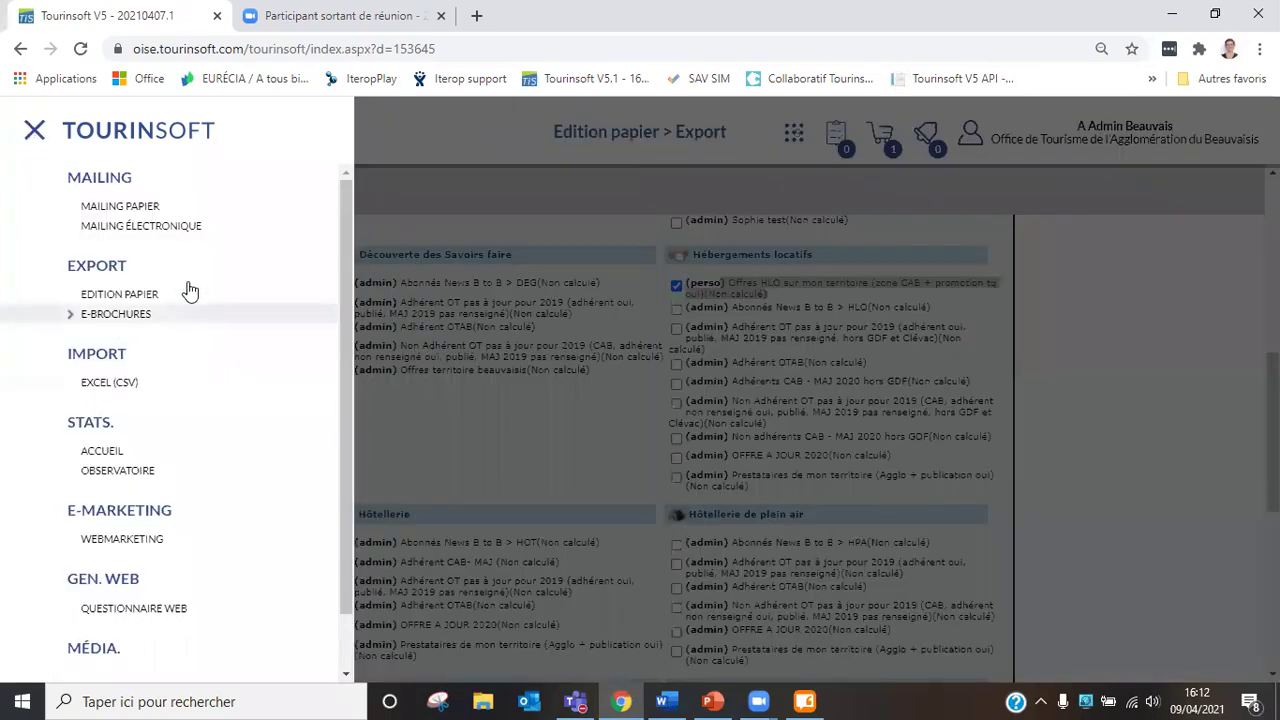
{"action": "left_click", "coordinate": [504, 192]}
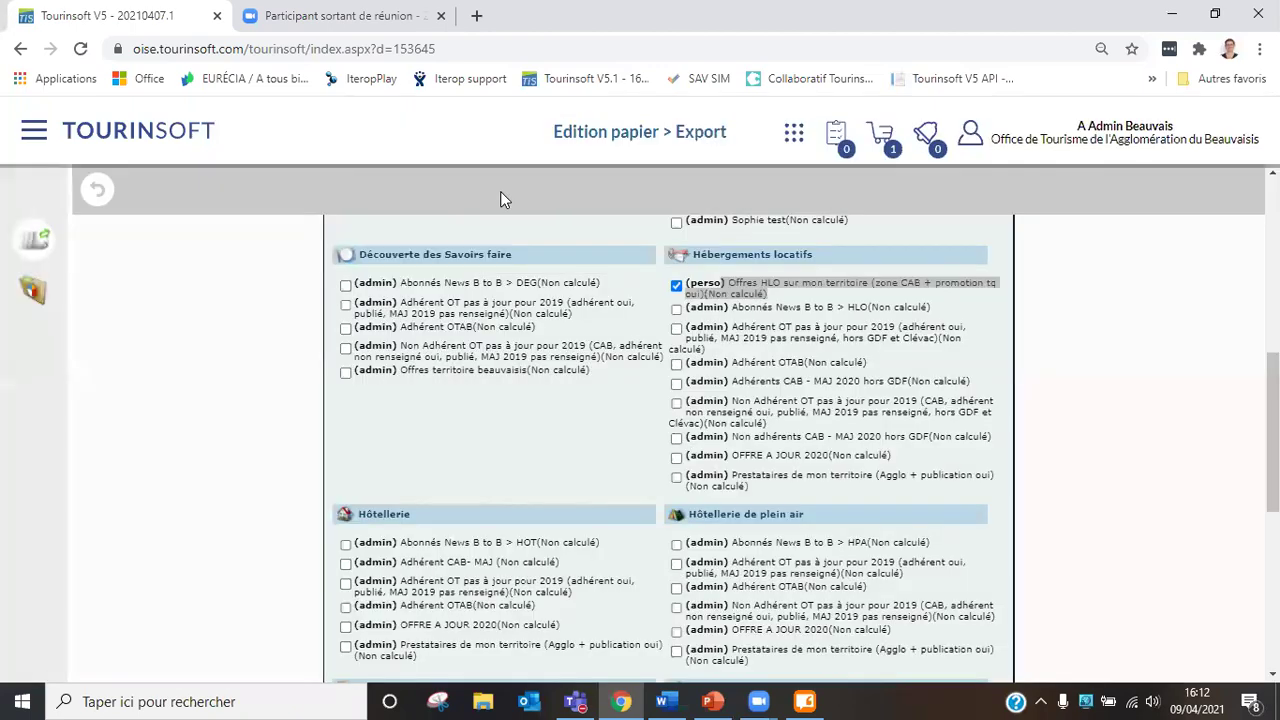
{"action": "left_click", "coordinate": [152, 141]}
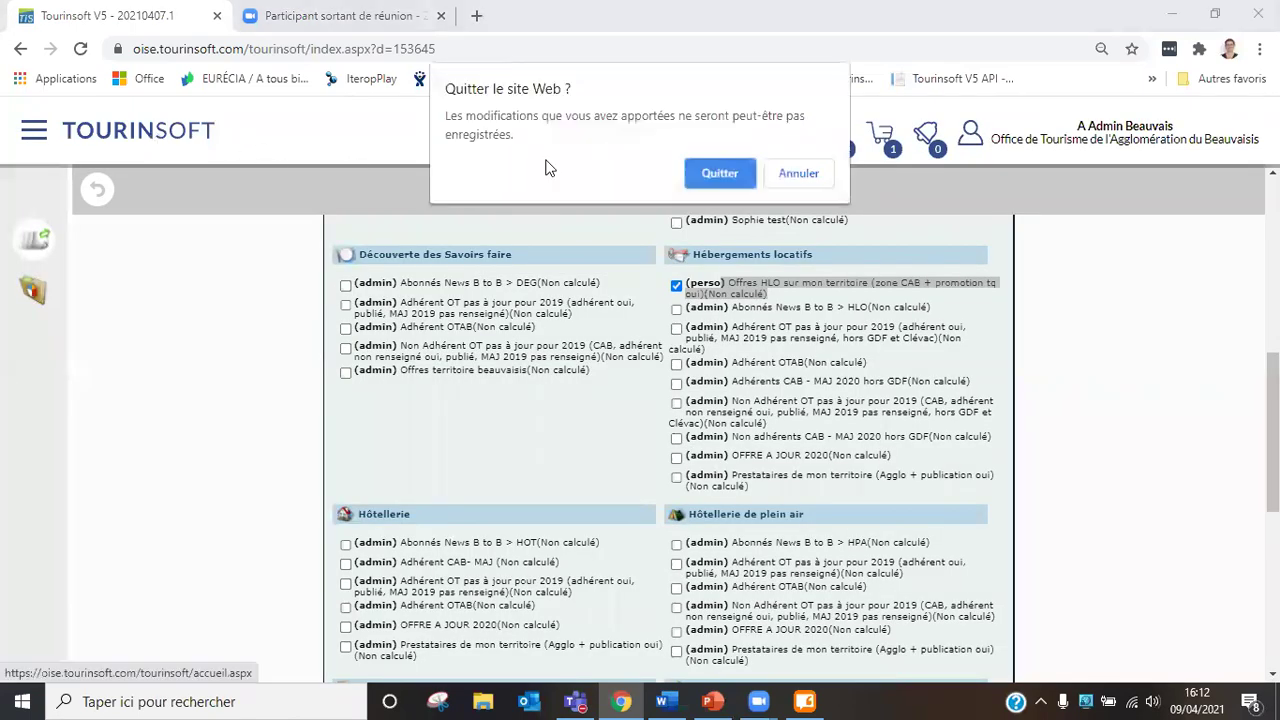
{"action": "left_click", "coordinate": [720, 176]}
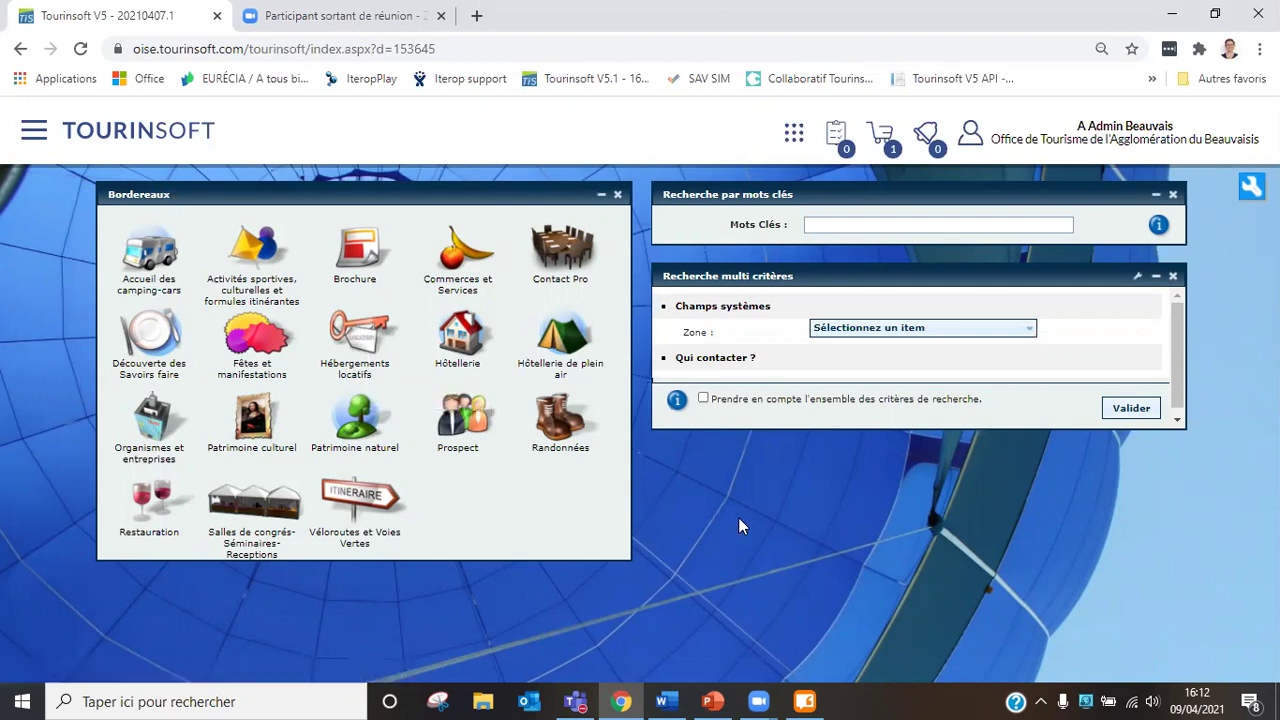
{"action": "left_click", "coordinate": [360, 352]}
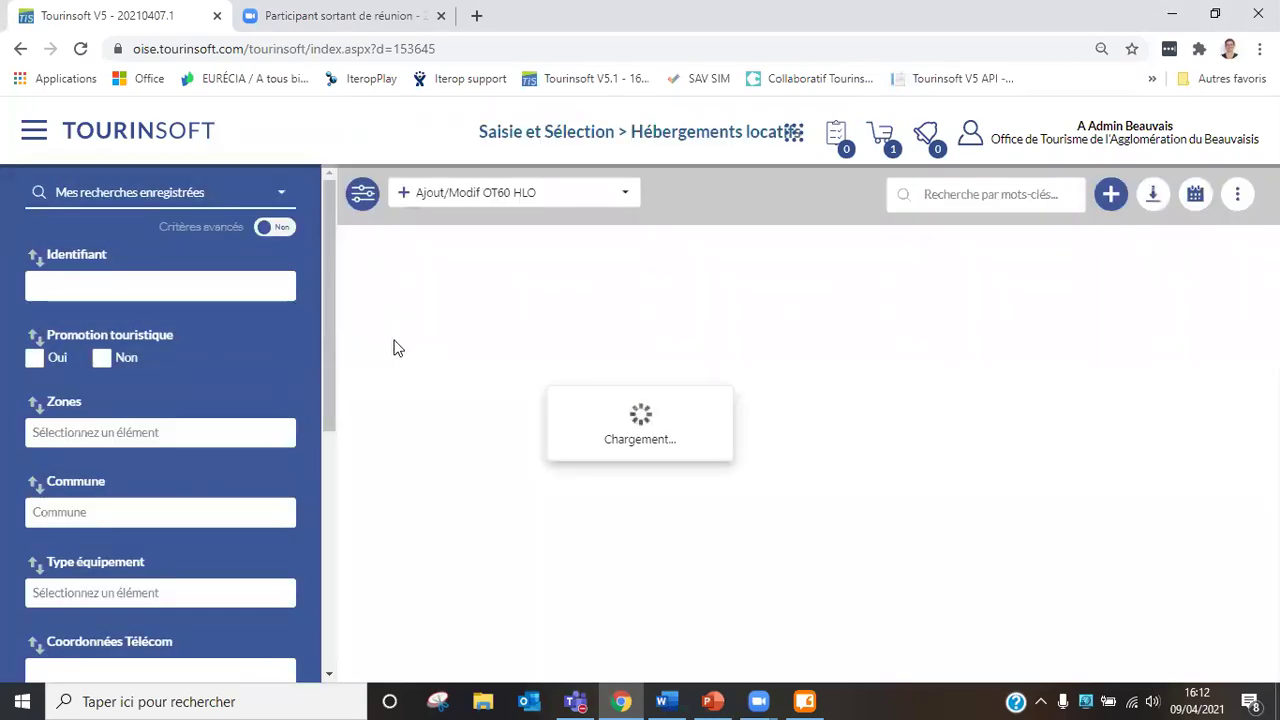
Step: Apply the saved search "Offres HLO sur mon territoire" to the full list of rental accommodation offers
{"action": "left_click", "coordinate": [177, 193]}
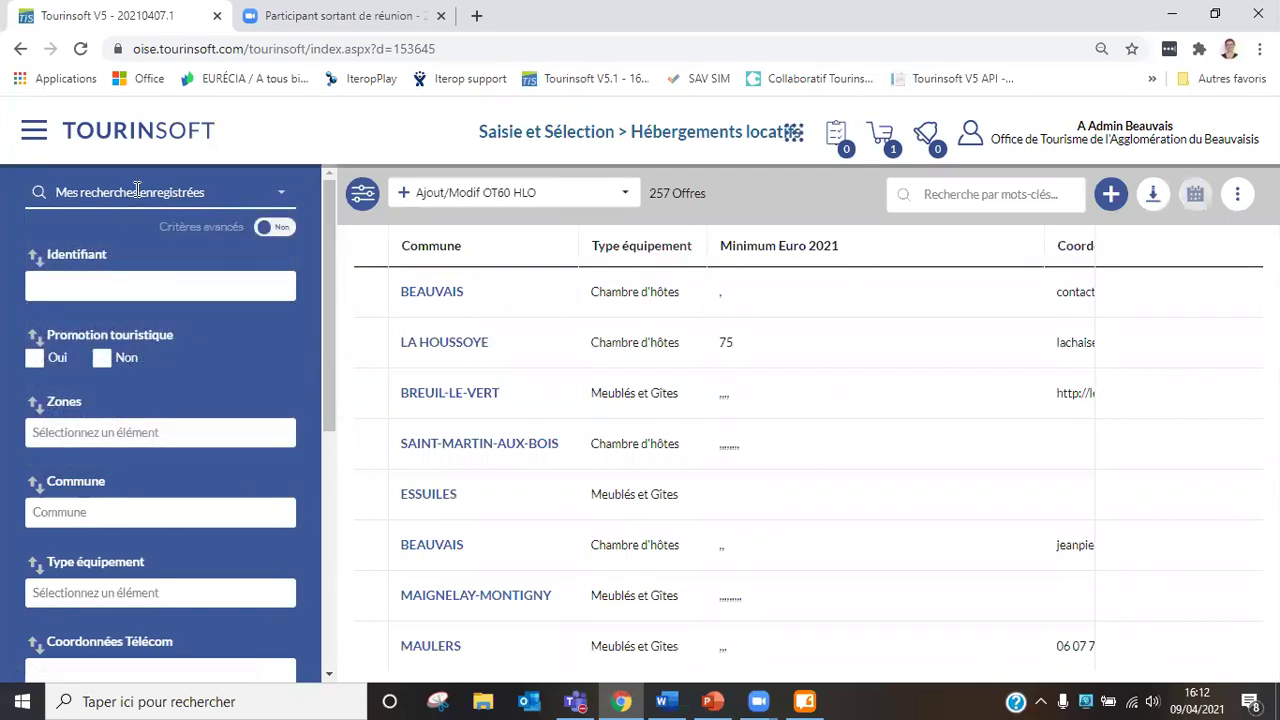
{"action": "left_click", "coordinate": [137, 190]}
{"action": "scroll", "coordinate": [80, 412], "scroll_direction": "down", "scroll_amount": 1}
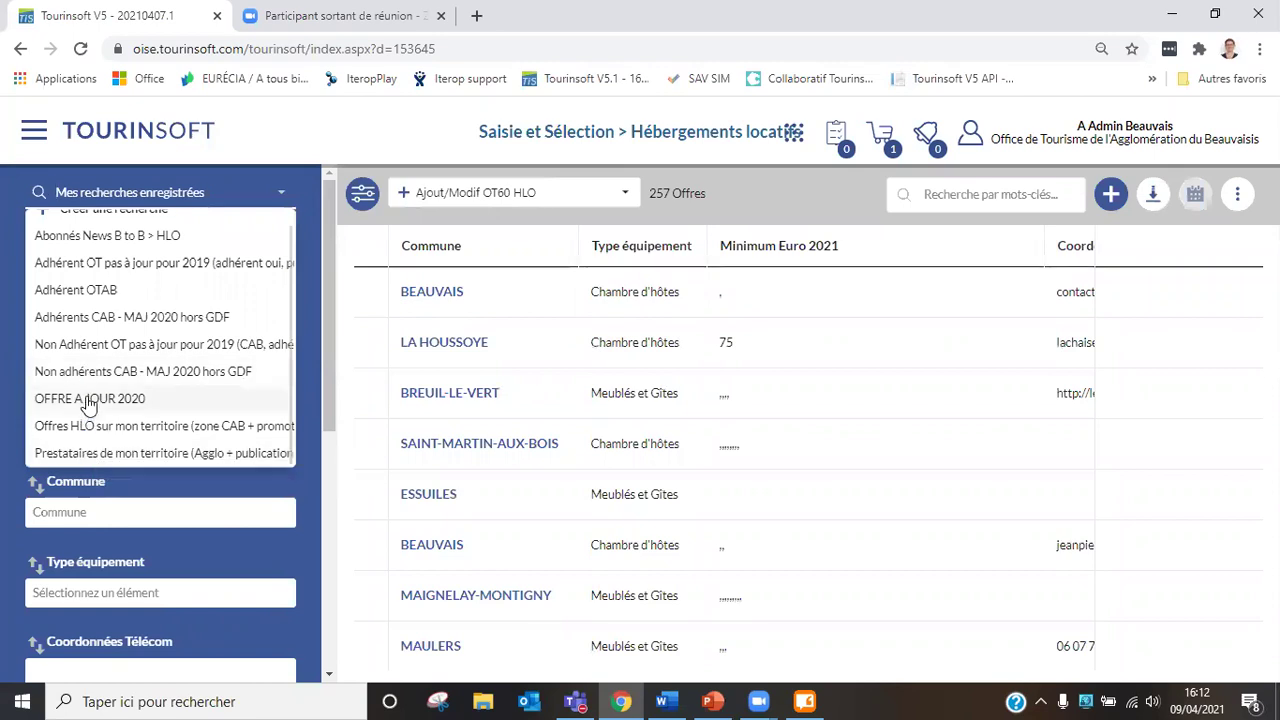
{"action": "scroll", "coordinate": [90, 400], "scroll_direction": "up", "scroll_amount": 1}
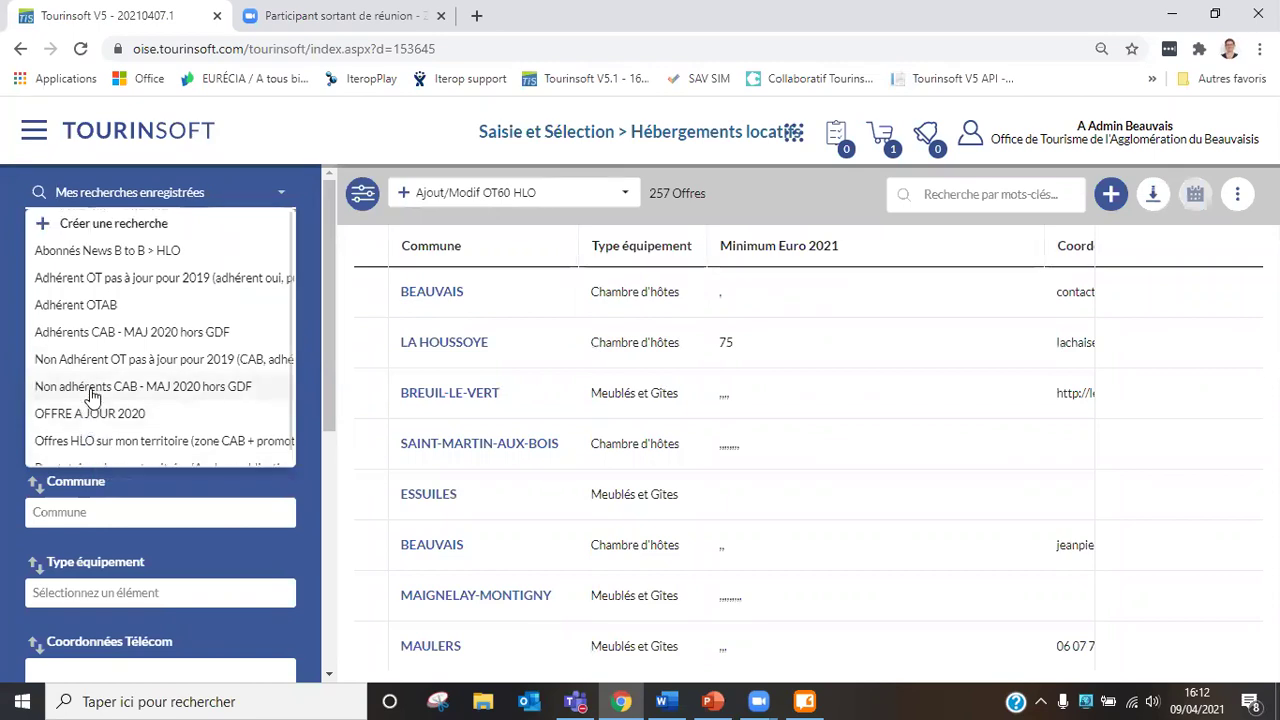
{"action": "left_click", "coordinate": [90, 440]}
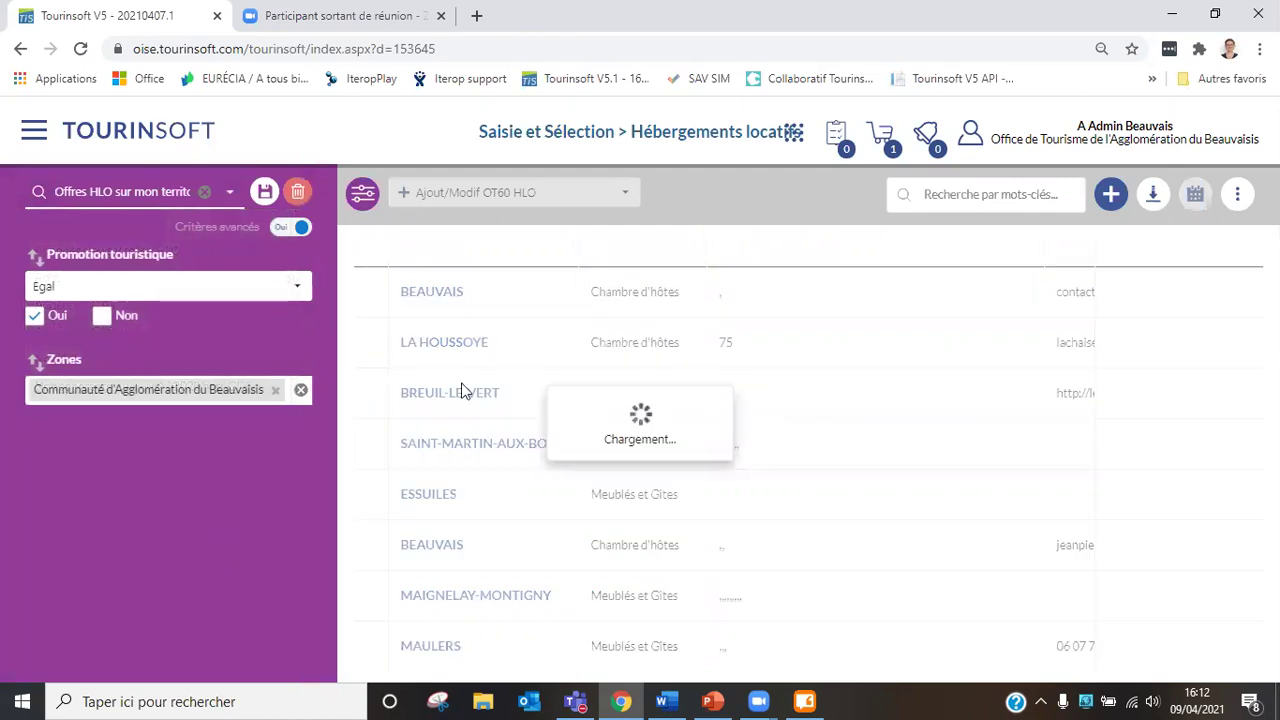
Step: Edit the offer AU COEUR DE BEAUVAIS, set Promotion touristique to Non, and save and quit the record
{"action": "left_click", "coordinate": [725, 305]}
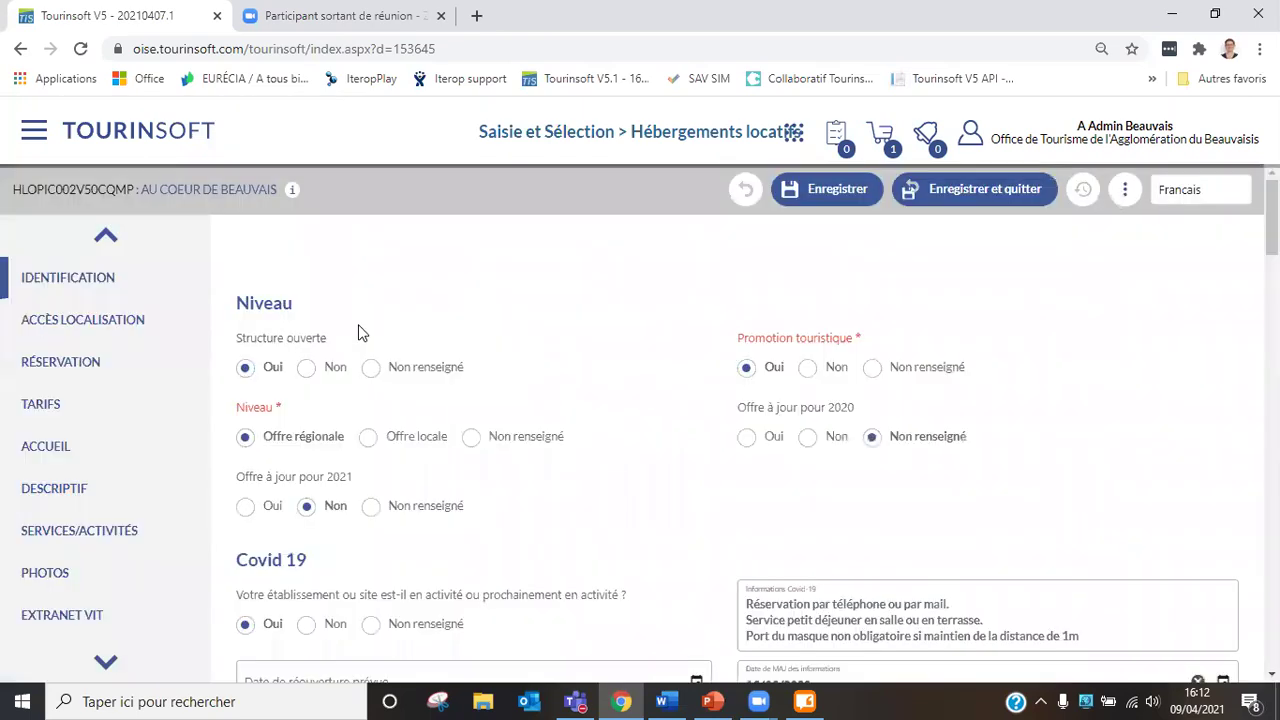
{"action": "left_click", "coordinate": [836, 368]}
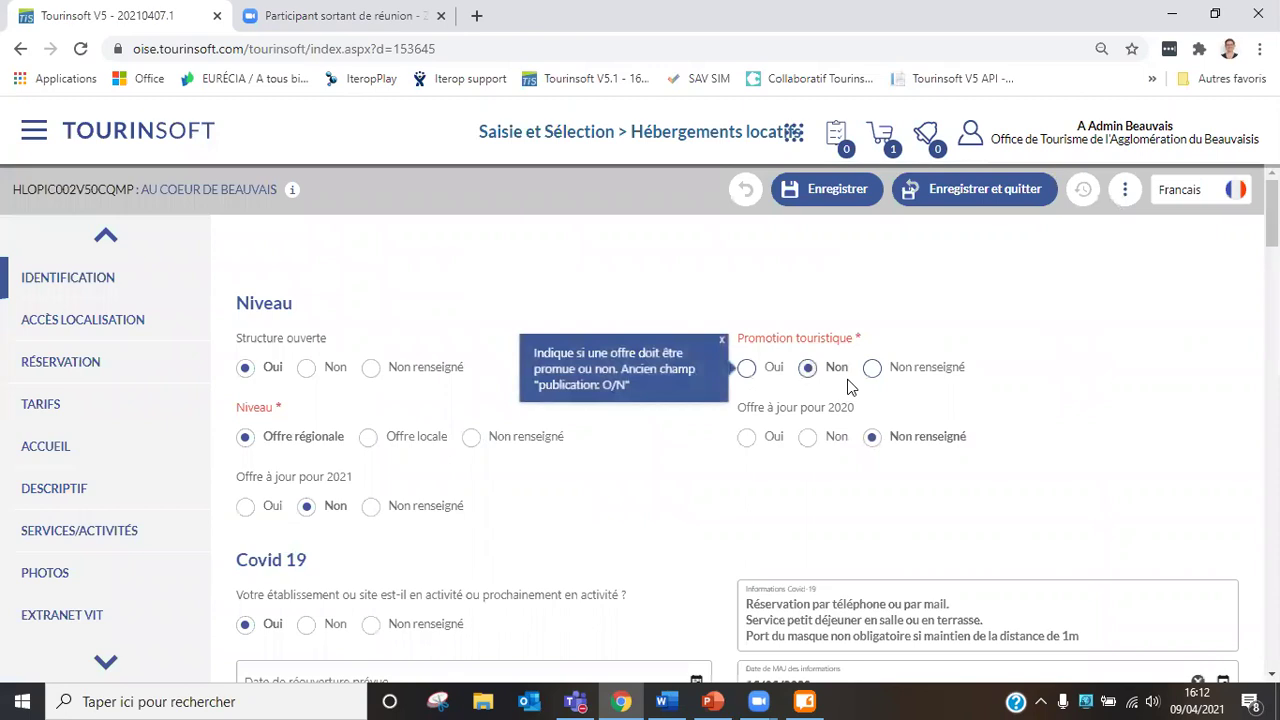
{"action": "left_click", "coordinate": [1034, 193]}
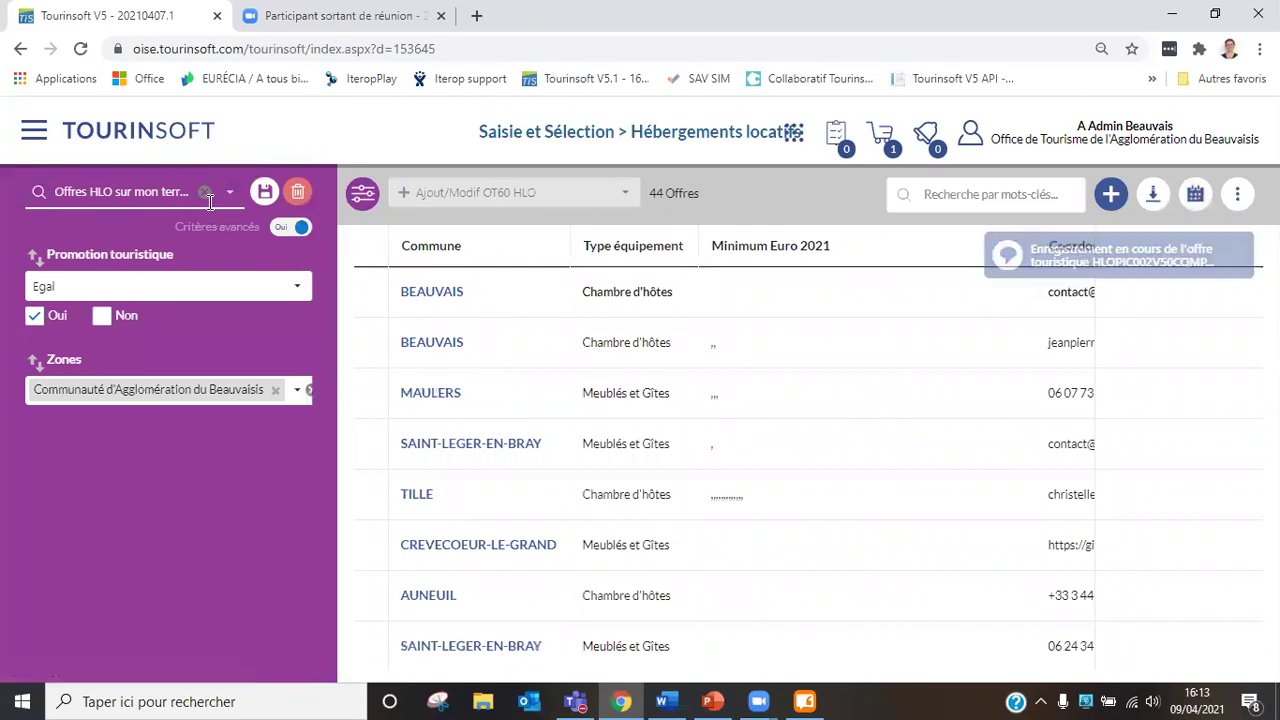
Step: Reset the search and rerun "Offres HLO sur mon territoire" to refresh the offers after the record change
{"action": "left_click", "coordinate": [206, 194]}
{"action": "left_click", "coordinate": [210, 194]}
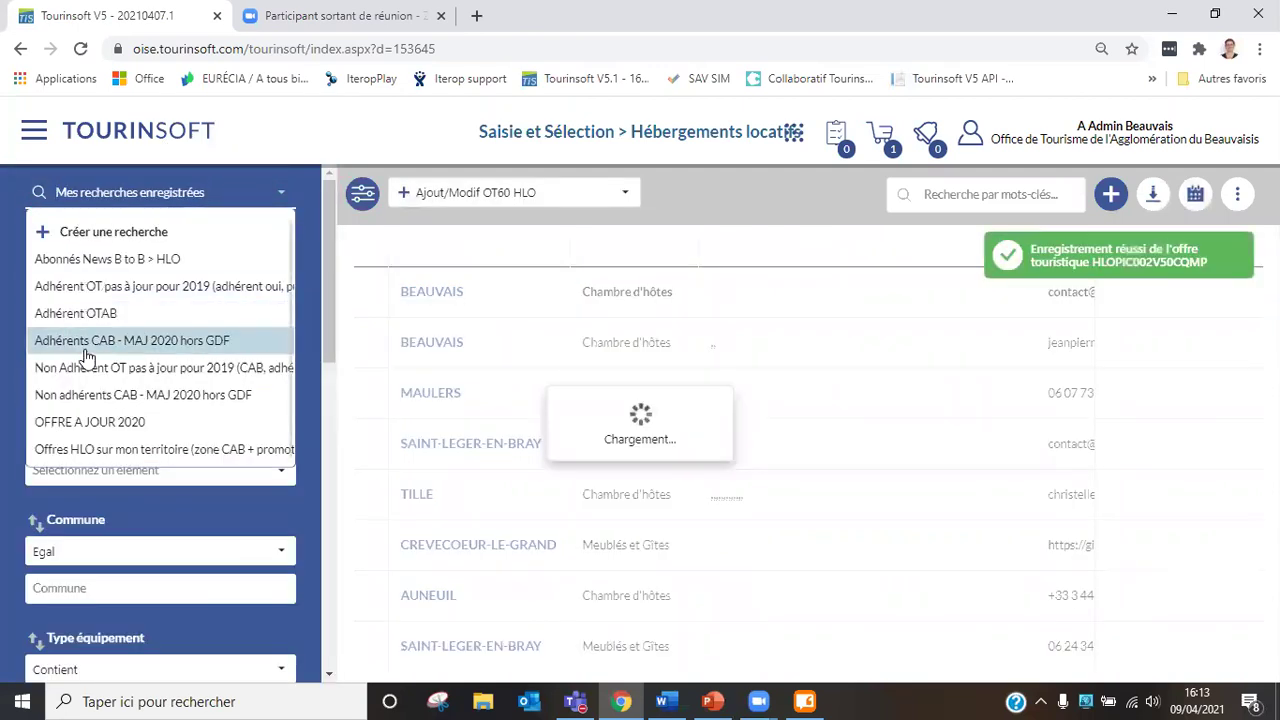
{"action": "left_click", "coordinate": [110, 436]}
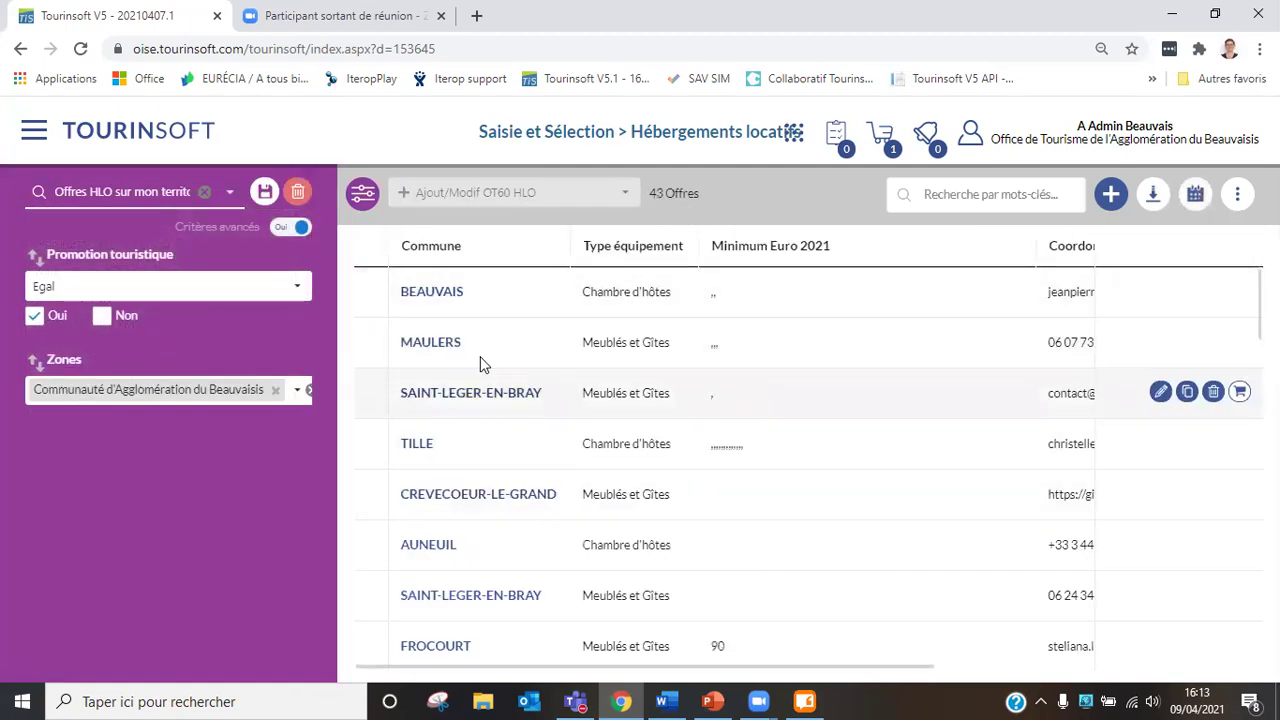
Step: Return to the home page with the list of bordereaux
{"action": "left_click", "coordinate": [35, 137]}
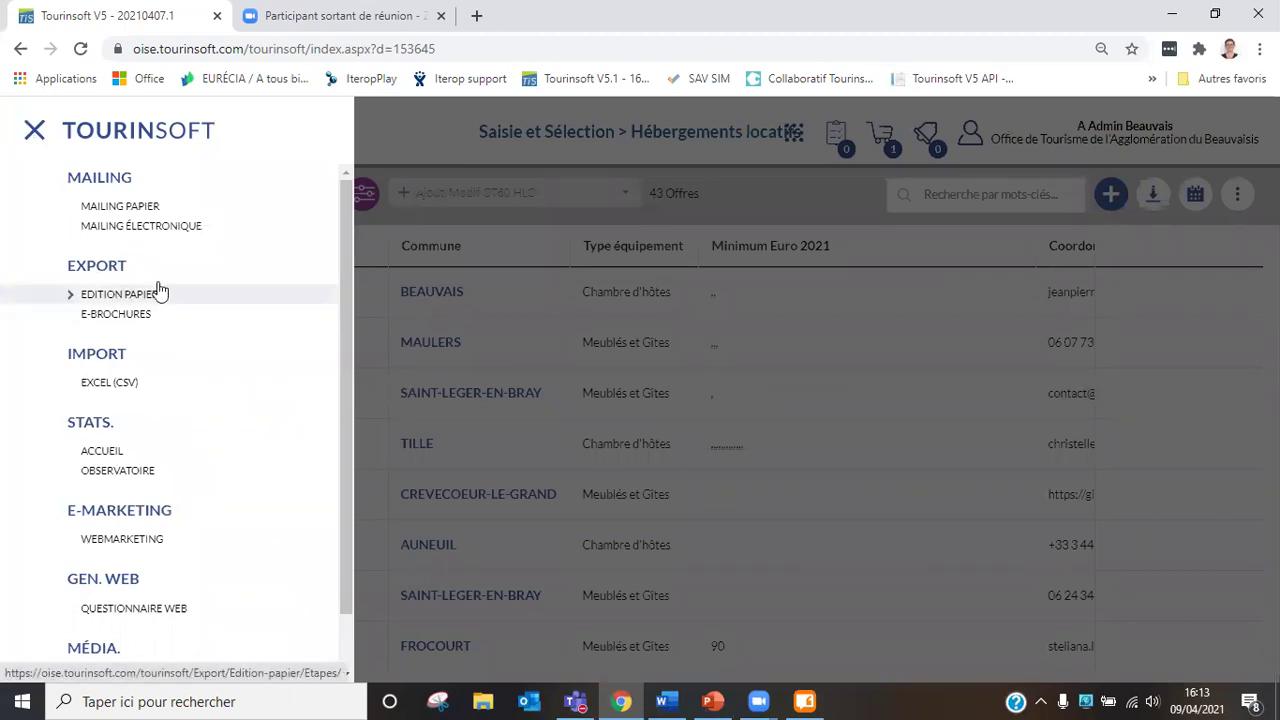
{"action": "left_click", "coordinate": [762, 198]}
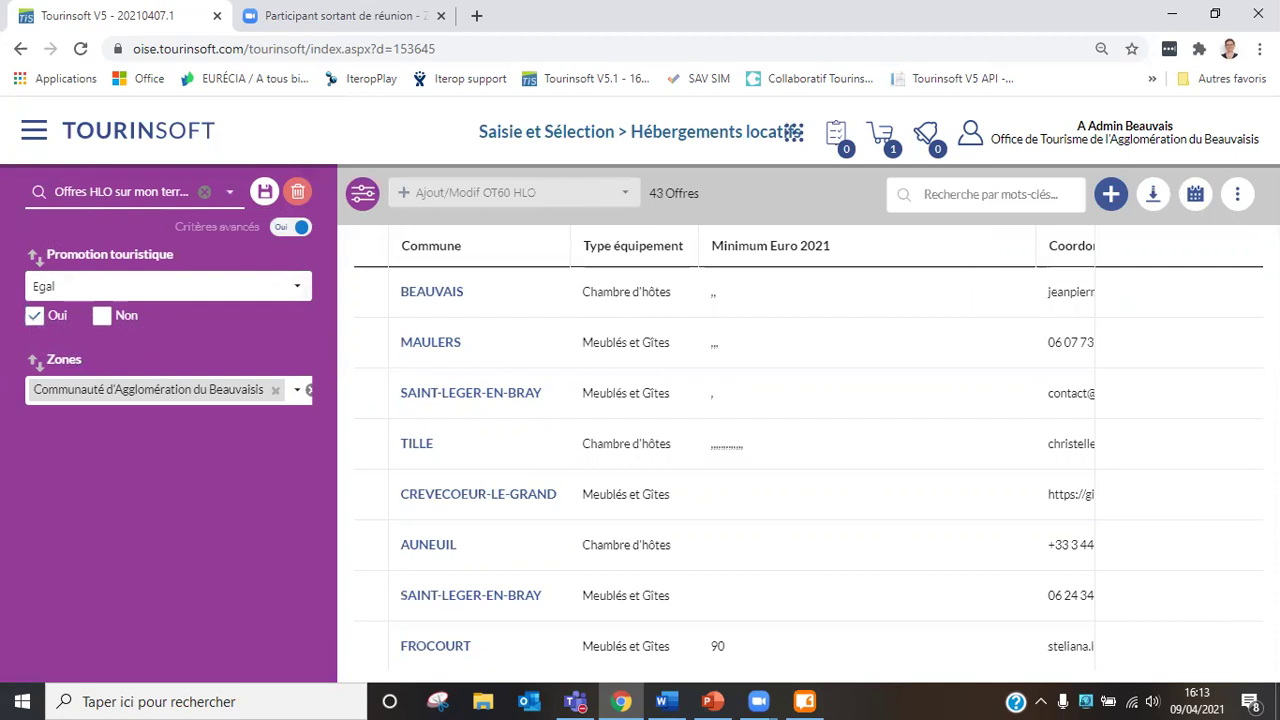
{"action": "left_click", "coordinate": [149, 140]}
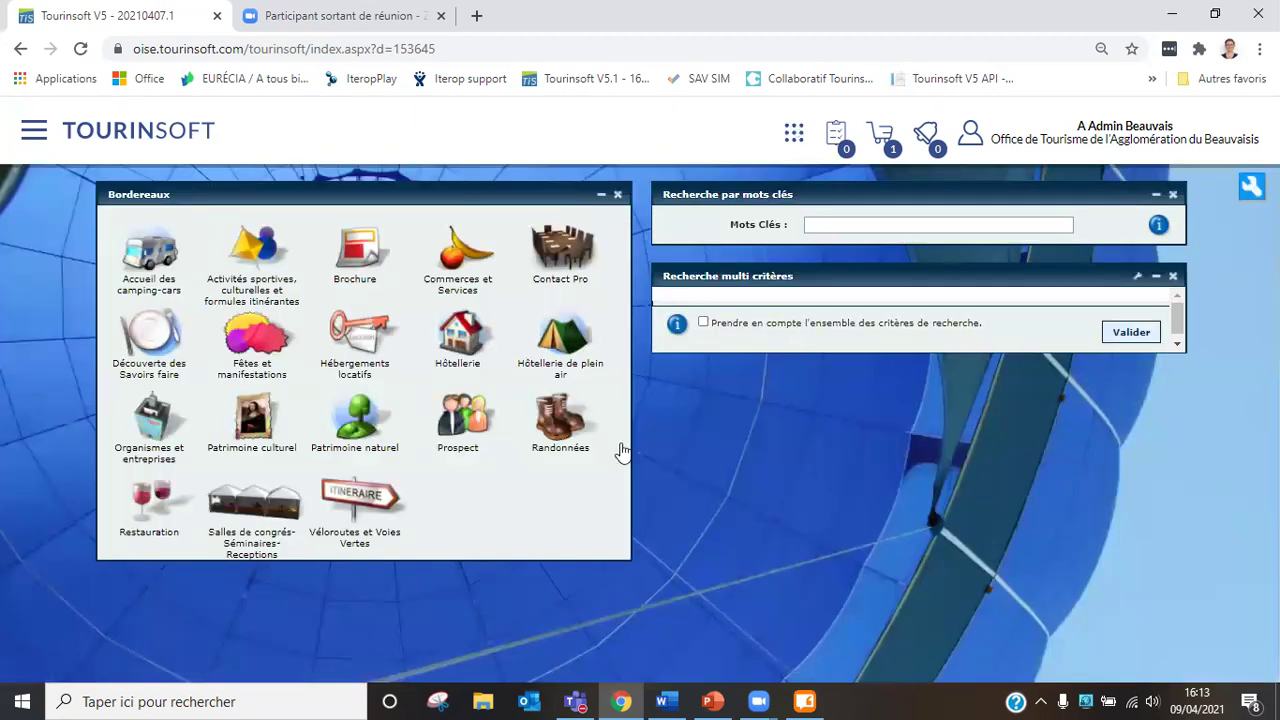